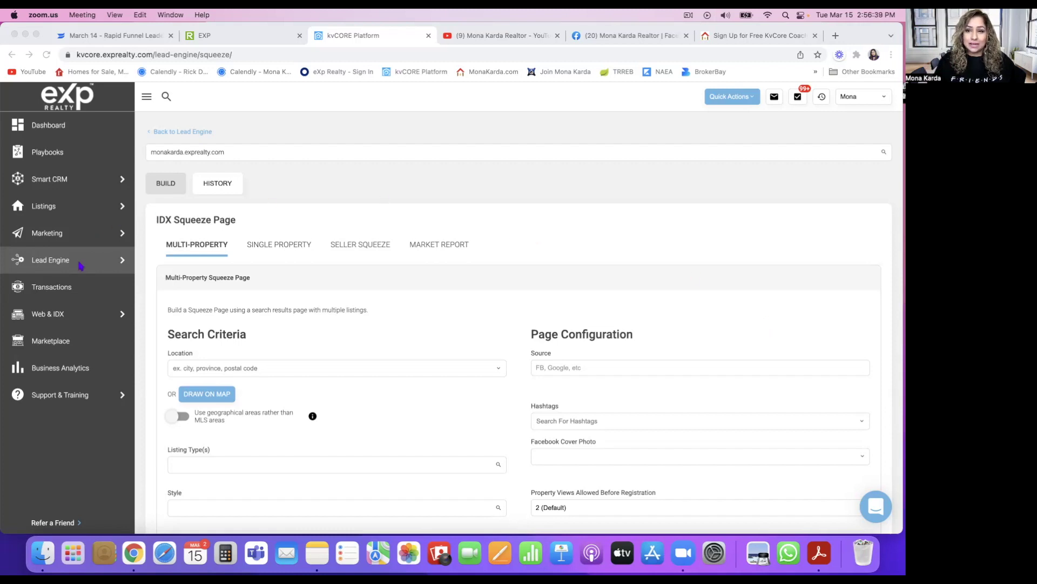
# Open the landing page builder from the lead engine tools and set the page type to Video + Lead
pyautogui.click(116, 264)
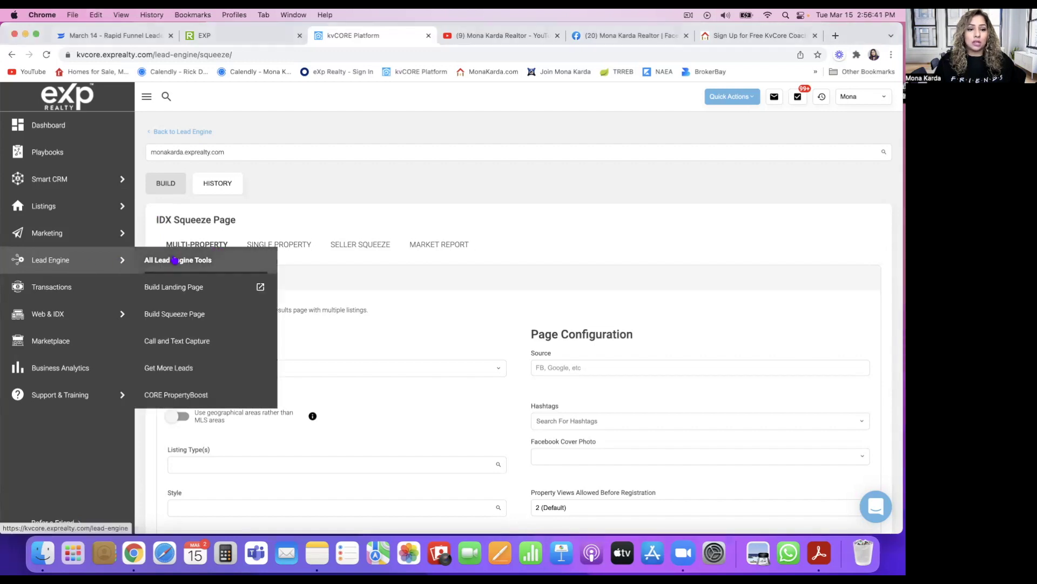
pyautogui.click(176, 291)
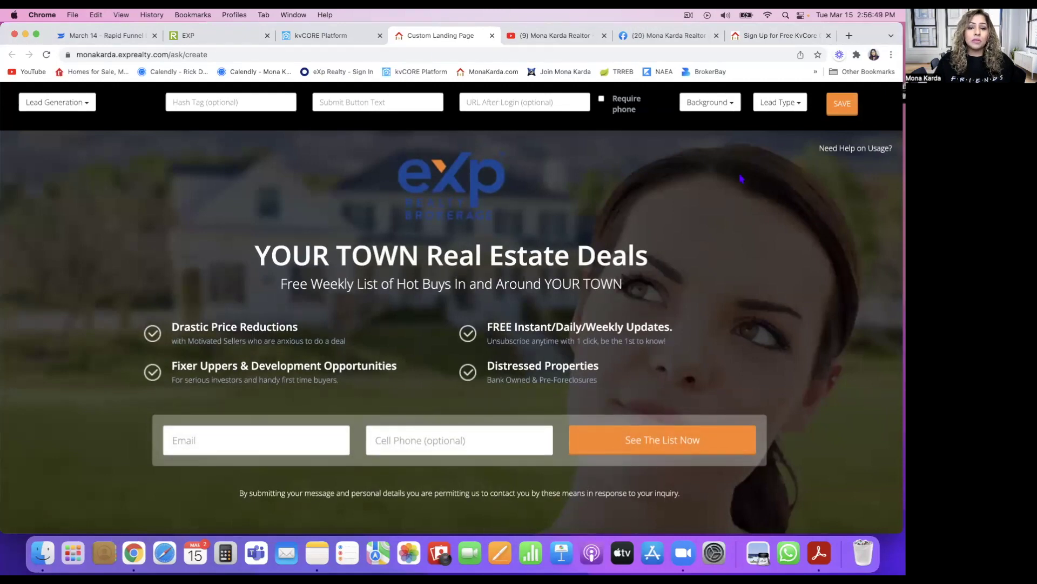
pyautogui.click(89, 104)
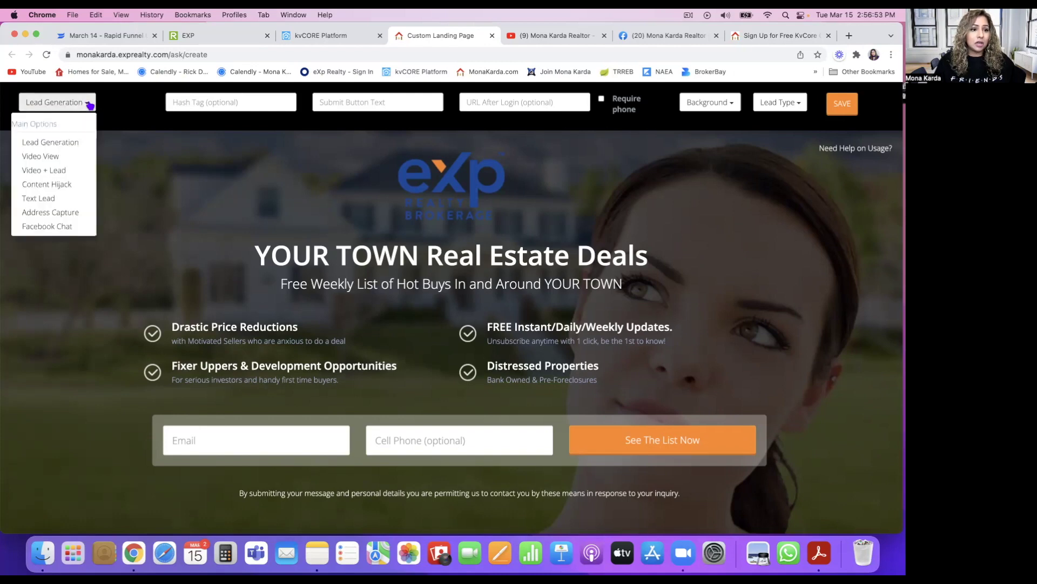
pyautogui.click(74, 171)
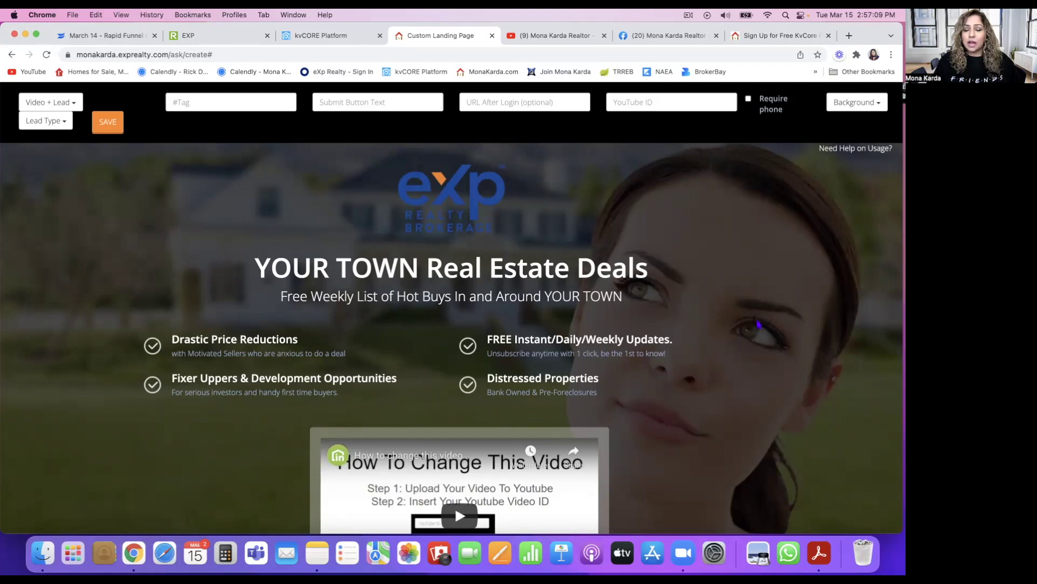
pyautogui.scroll(-5, 759, 324)
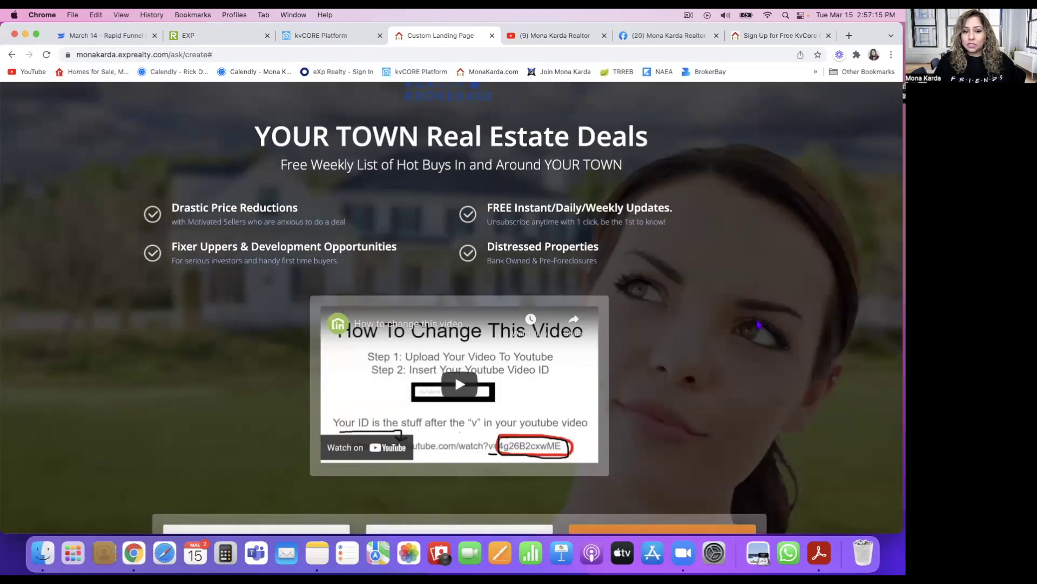
pyautogui.scroll(-2, 758, 324)
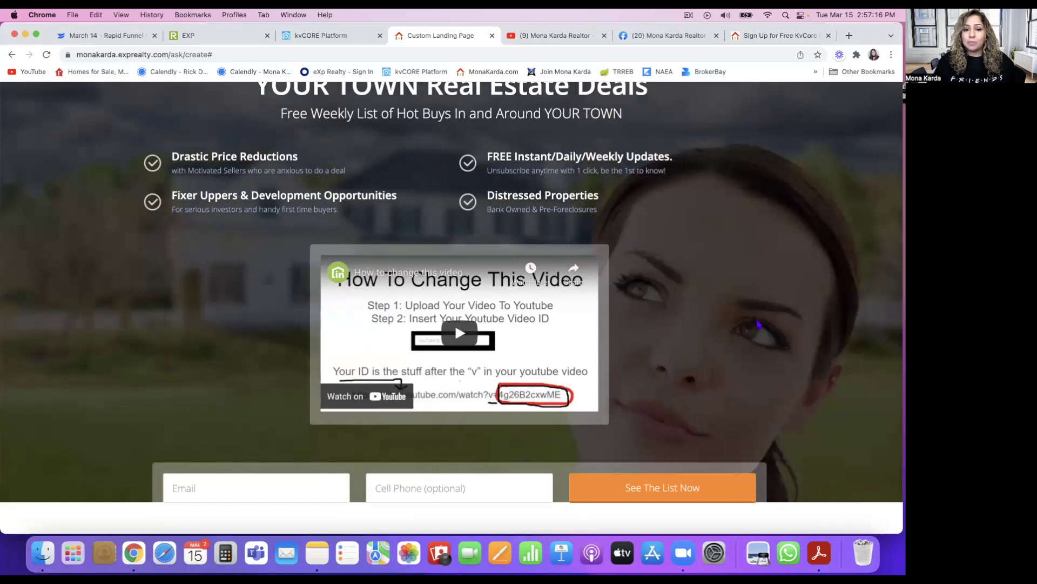
pyautogui.scroll(7, 758, 323)
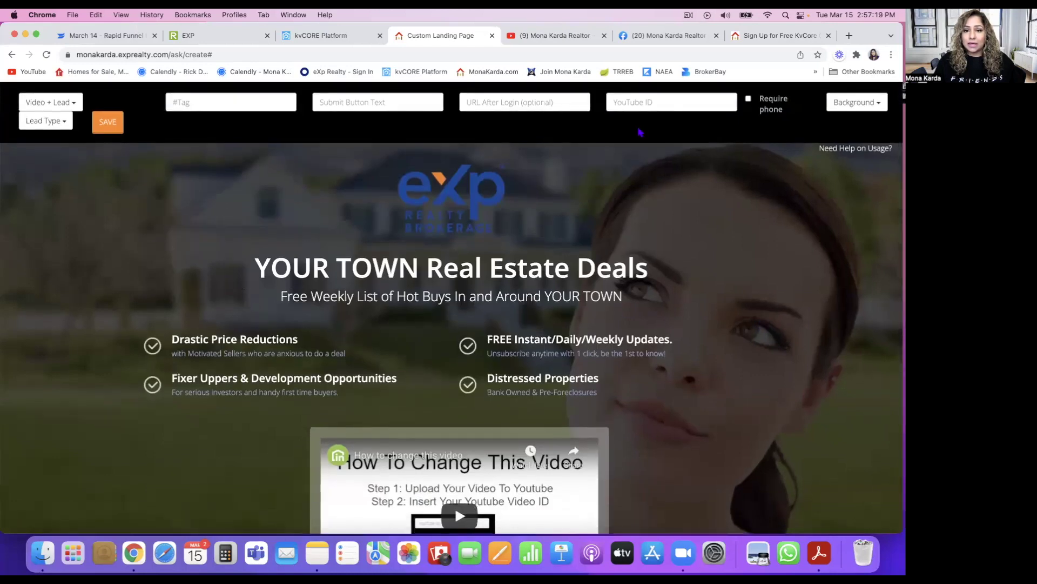
pyautogui.scroll(-1, 646, 380)
pyautogui.scroll(-6, 647, 379)
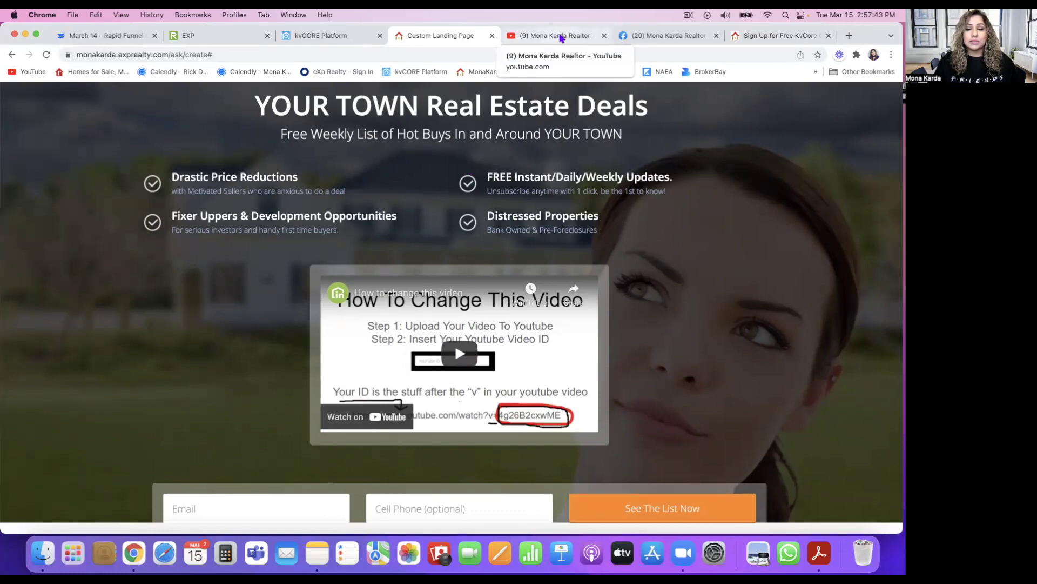
# Switch to the YouTube channel's videos and copy the link address of KvCore Coaching Episode 8 - Creating Landing Pages
pyautogui.click(561, 35)
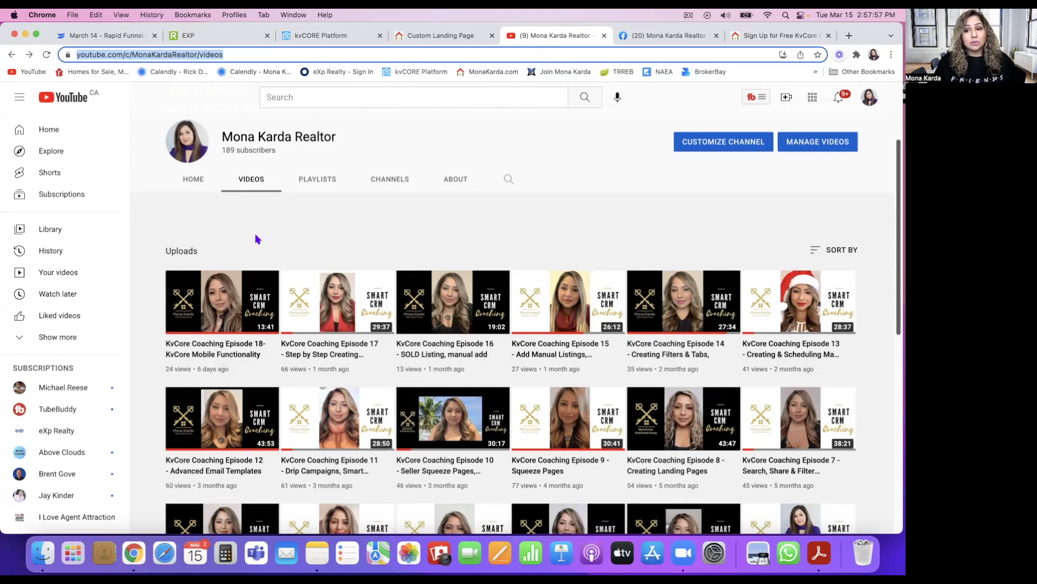
pyautogui.moveTo(219, 330)
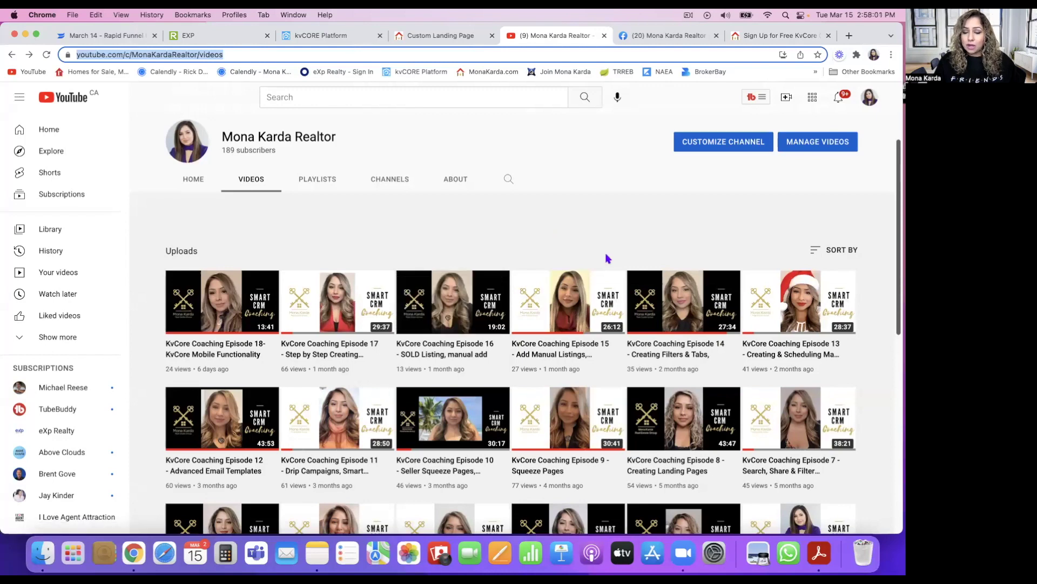
pyautogui.scroll(-3, 497, 409)
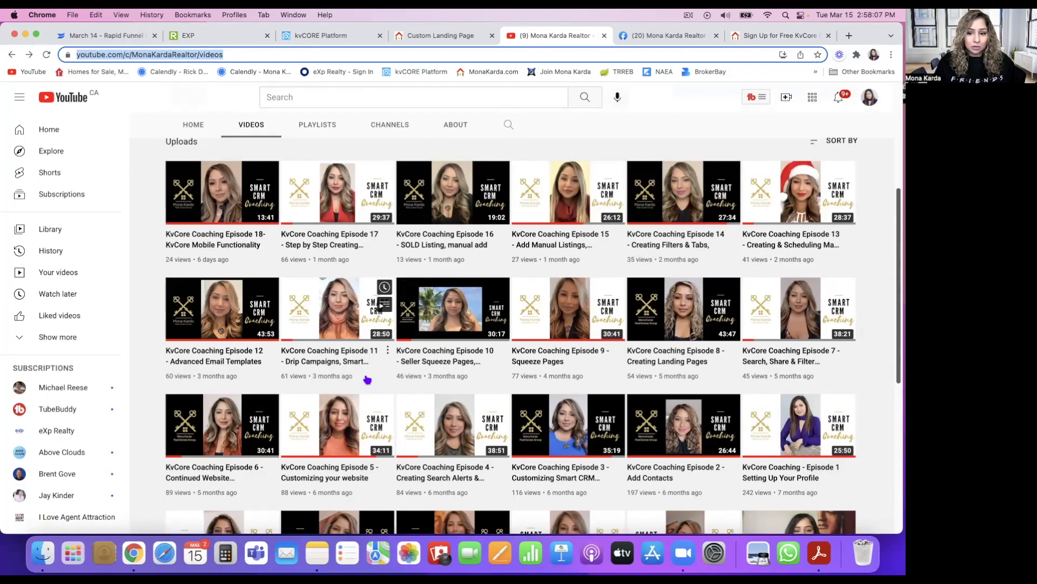
pyautogui.scroll(-1, 366, 449)
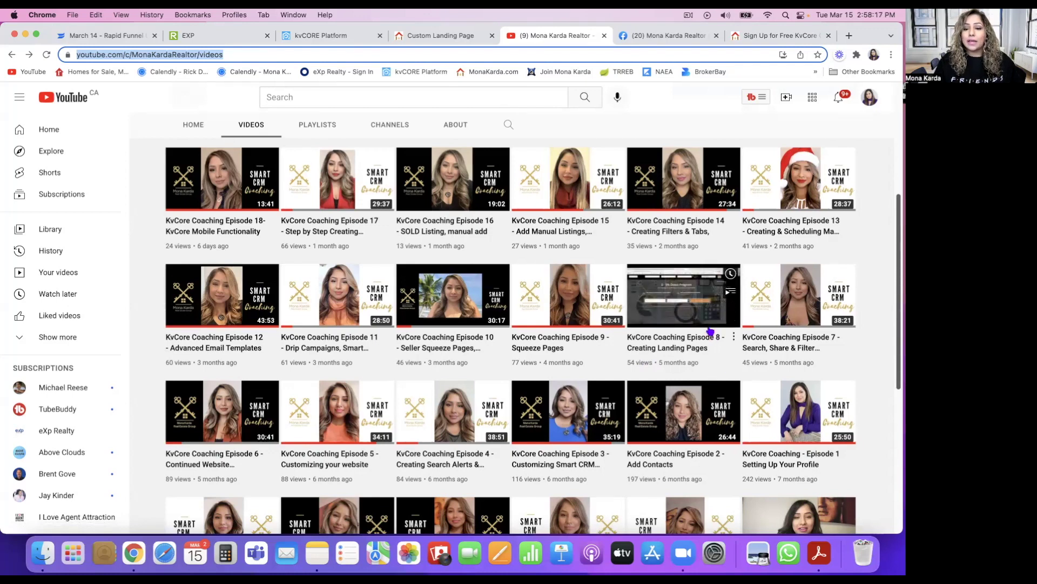
pyautogui.click(734, 337)
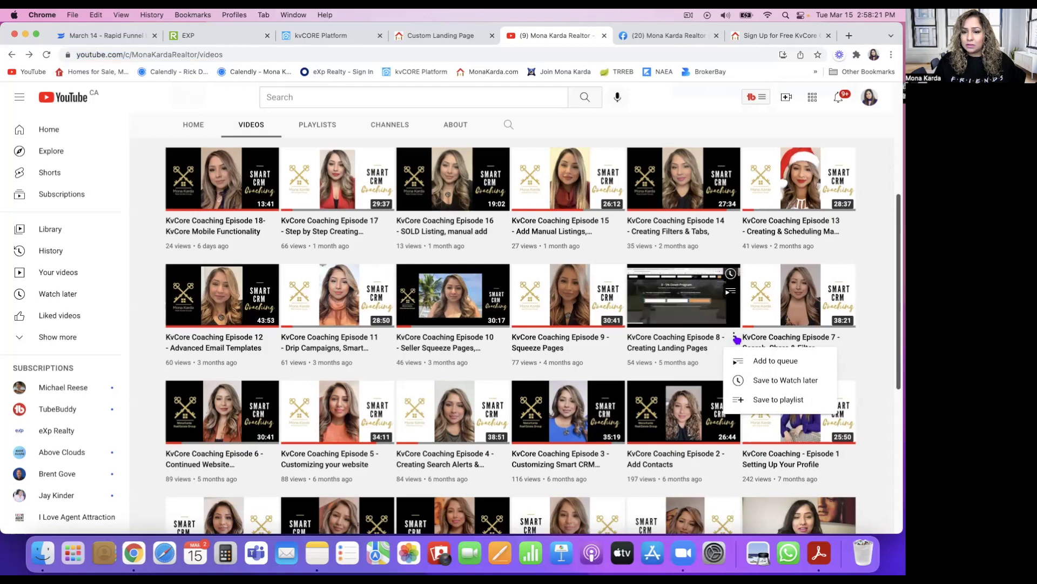
pyautogui.rightClick(687, 307)
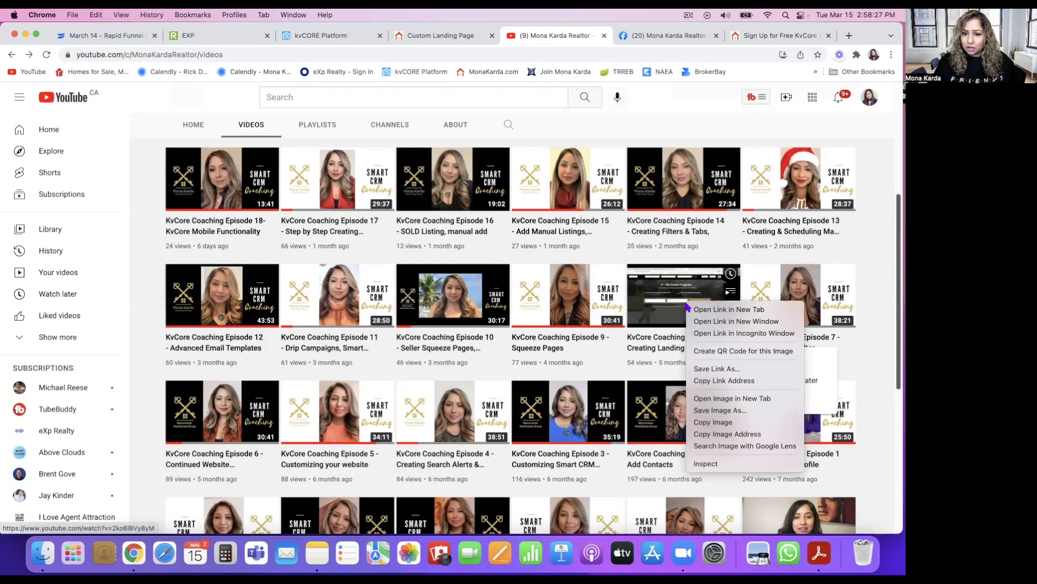
pyautogui.click(717, 381)
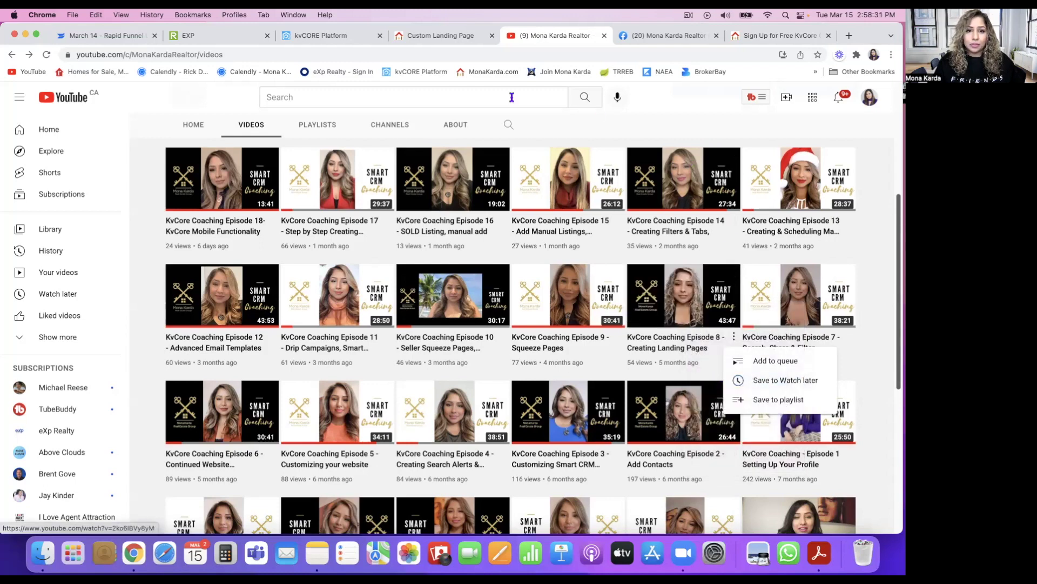
# Paste the copied video link as the landing page's YouTube ID, keep only the ID after "v=", and check the embedded video
pyautogui.click(426, 40)
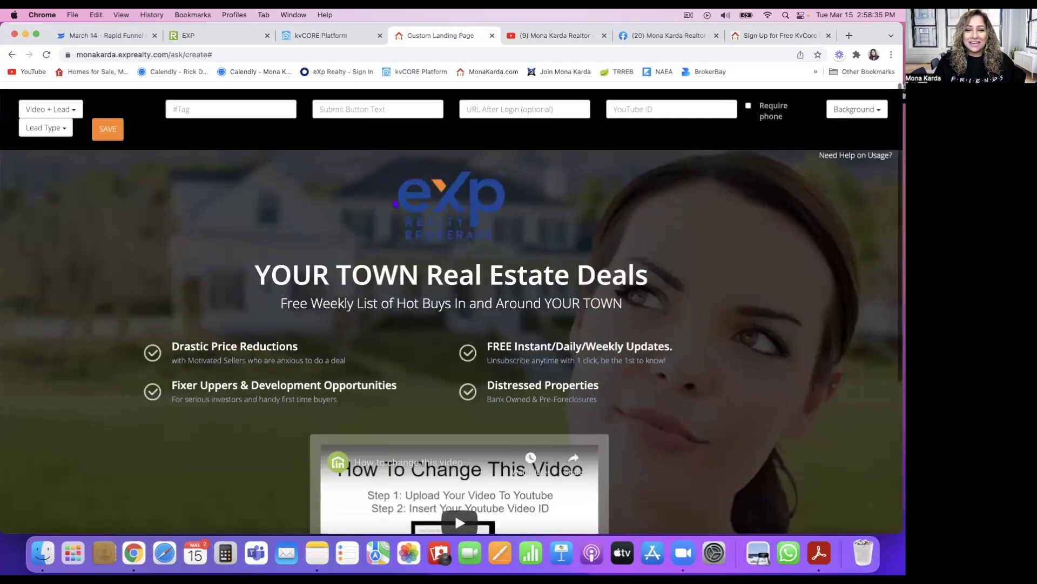
pyautogui.click(630, 104)
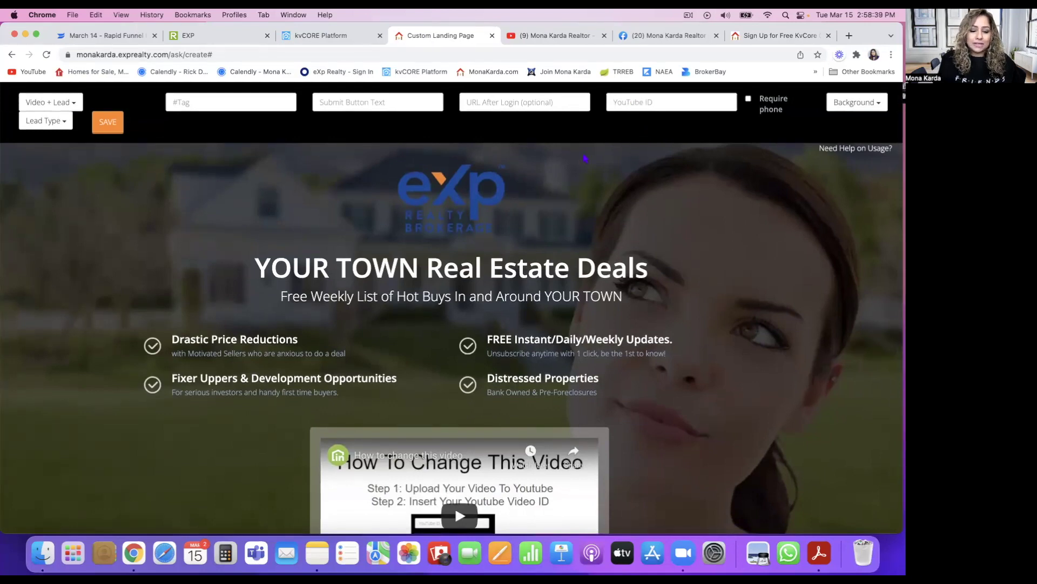
pyautogui.press('super+v')
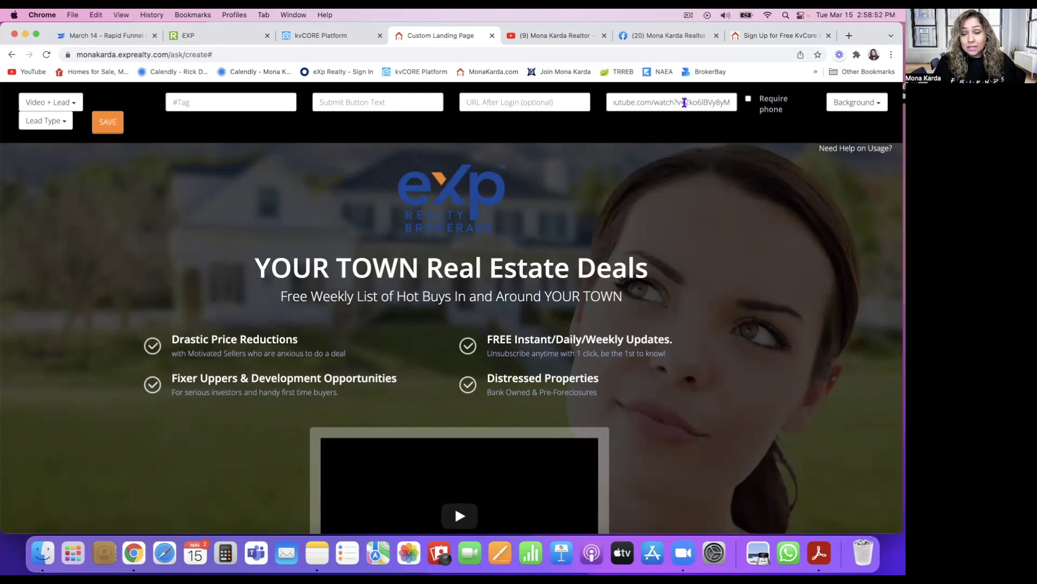
pyautogui.moveTo(684, 102); pyautogui.dragTo(585, 102)
pyautogui.press('BackSpace')
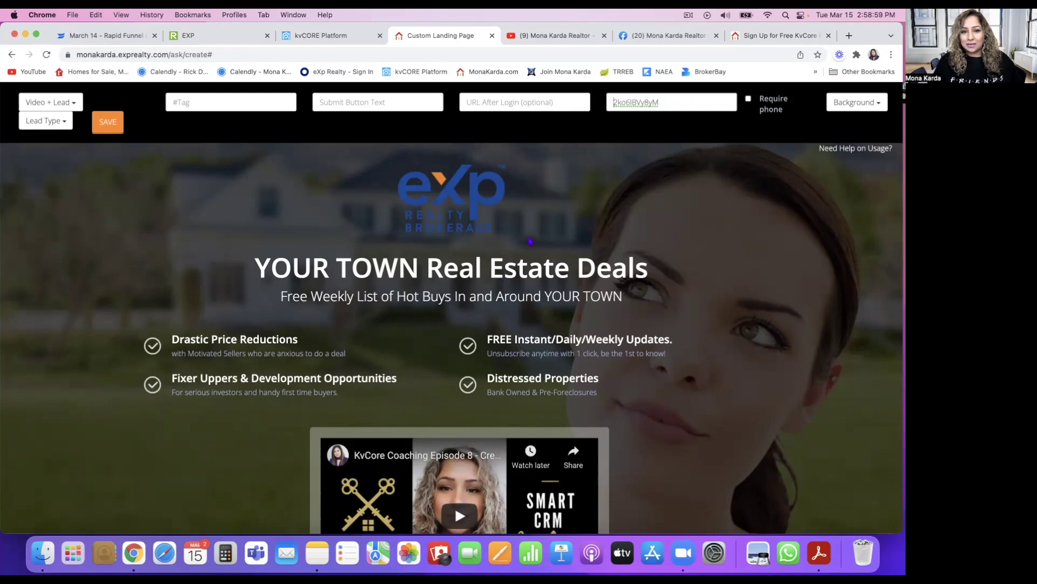
pyautogui.scroll(-3, 567, 319)
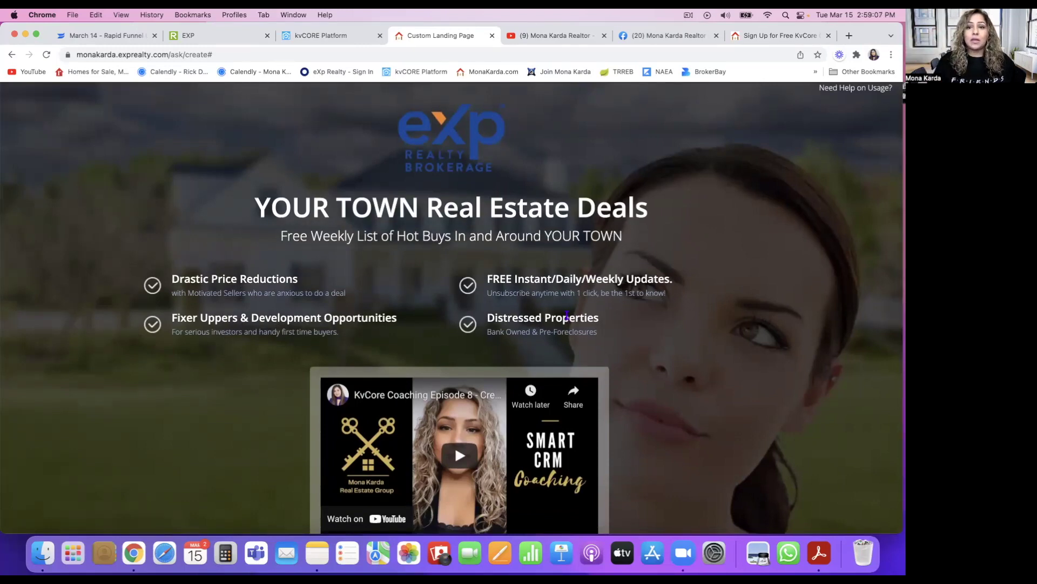
pyautogui.scroll(3, 567, 317)
pyautogui.scroll(-5, 639, 333)
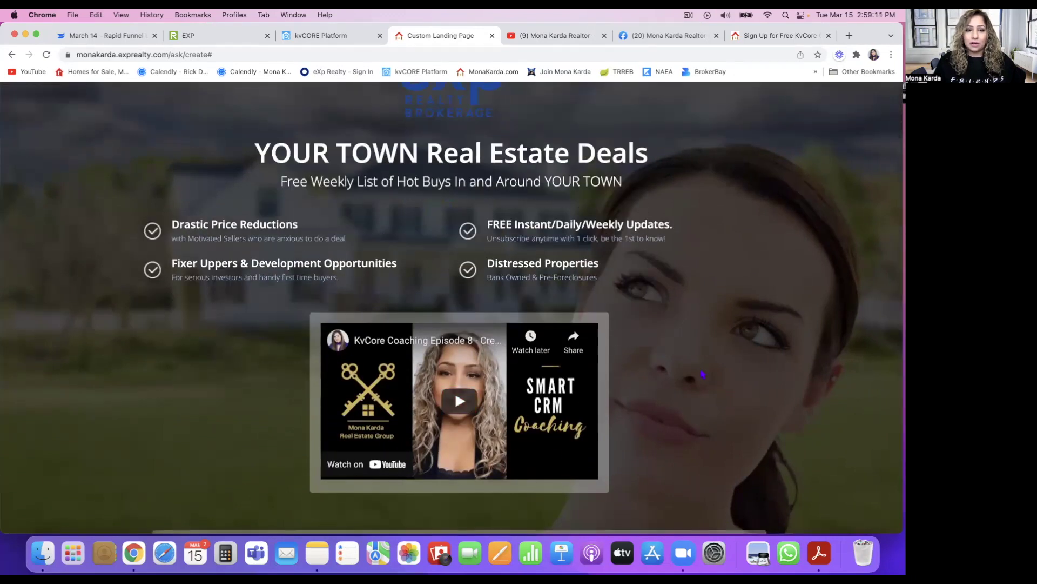
pyautogui.scroll(5, 703, 374)
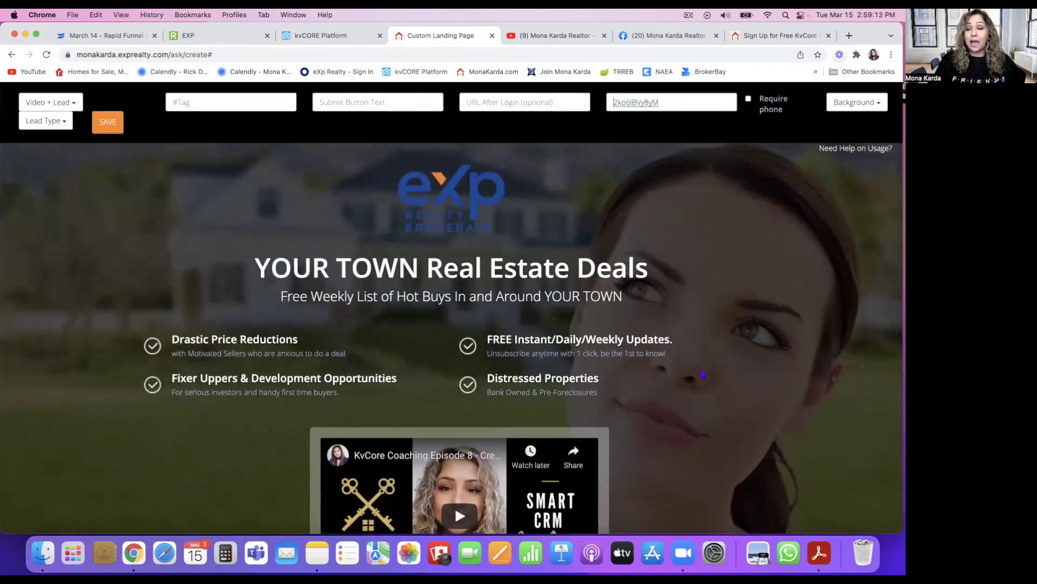
# Remove the eXp Realty logo and all four bullet points from the landing page
pyautogui.click(448, 204)
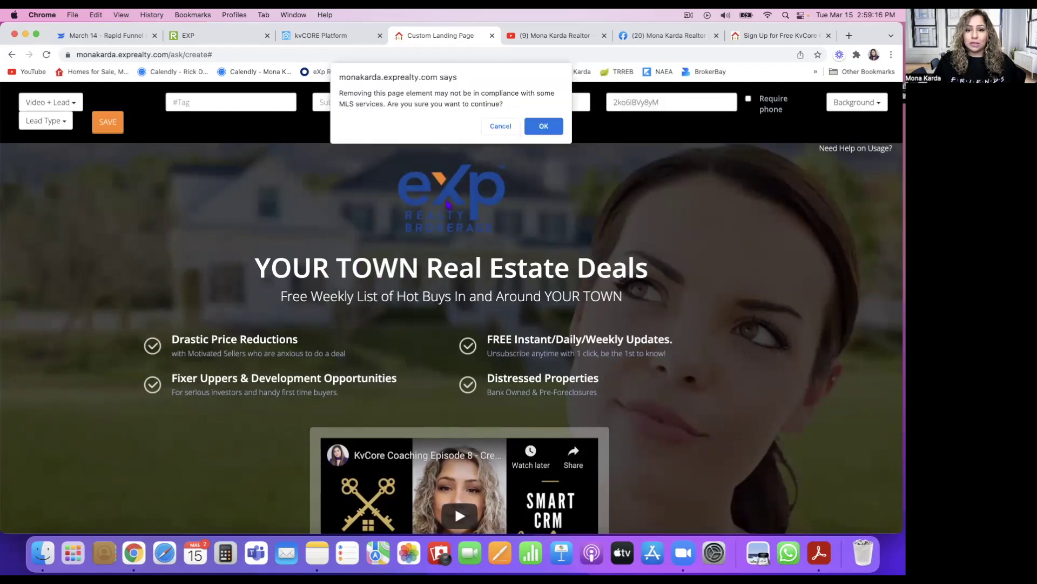
pyautogui.click(543, 128)
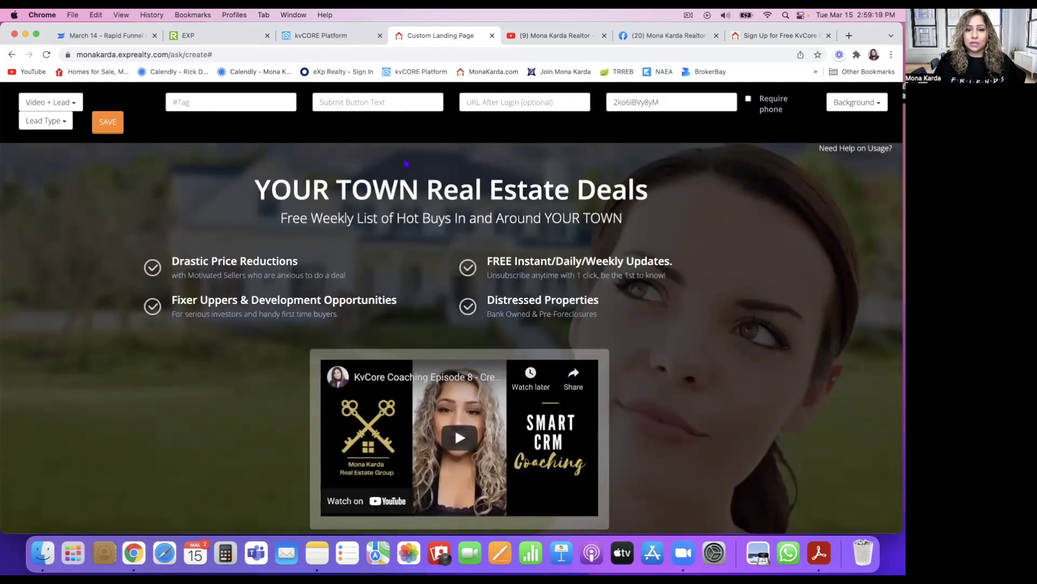
pyautogui.click(243, 261)
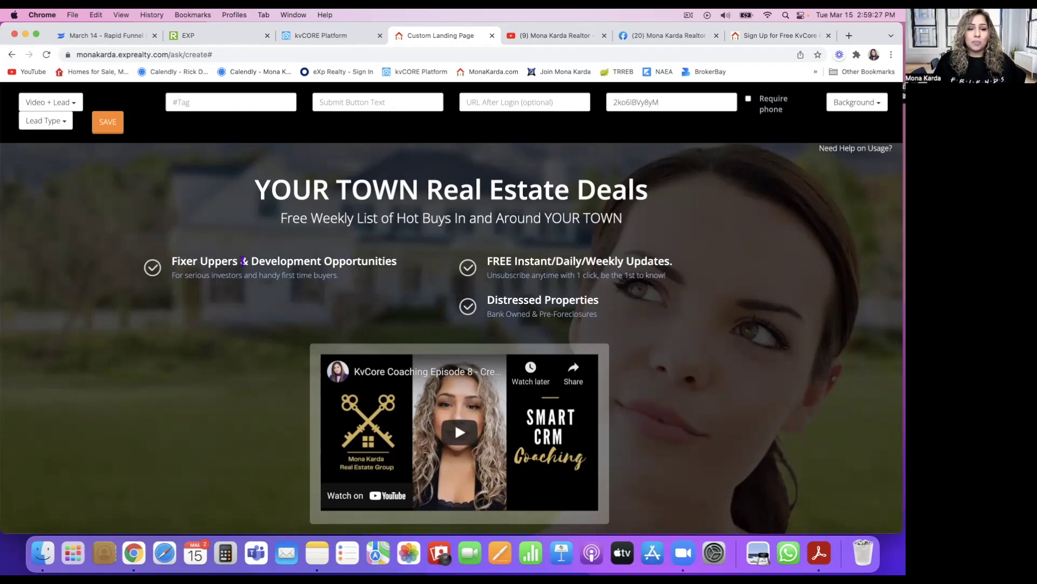
pyautogui.click(242, 261)
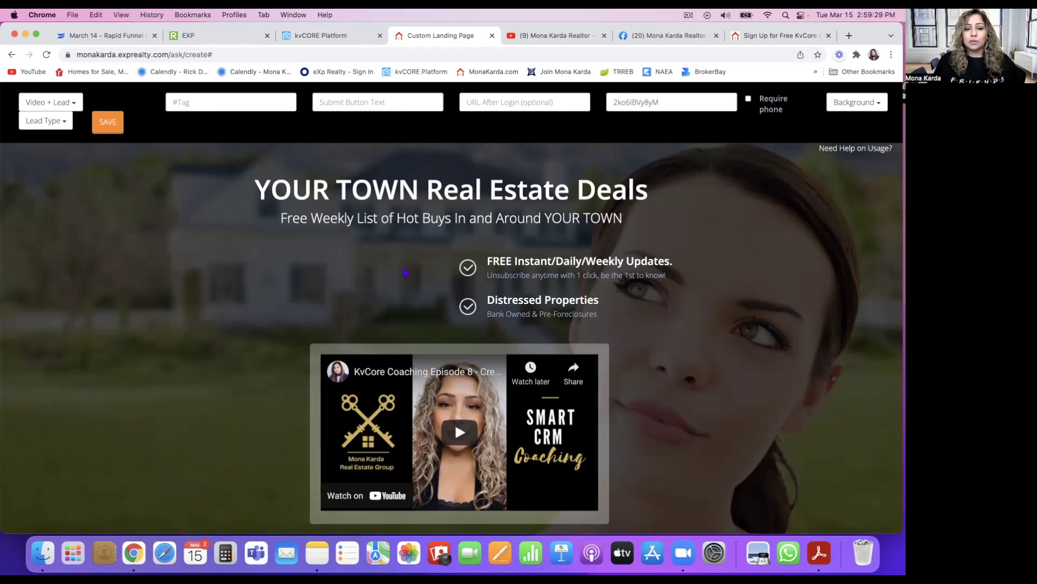
pyautogui.click(556, 261)
pyautogui.moveTo(673, 261); pyautogui.dragTo(540, 273)
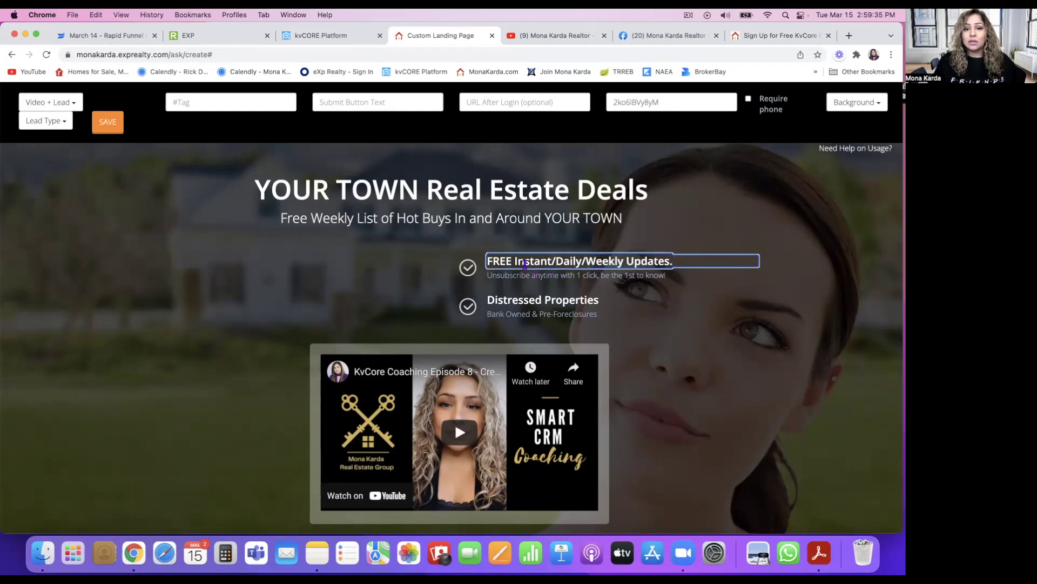
pyautogui.click(524, 264)
pyautogui.click(525, 264)
pyautogui.press('Delete')
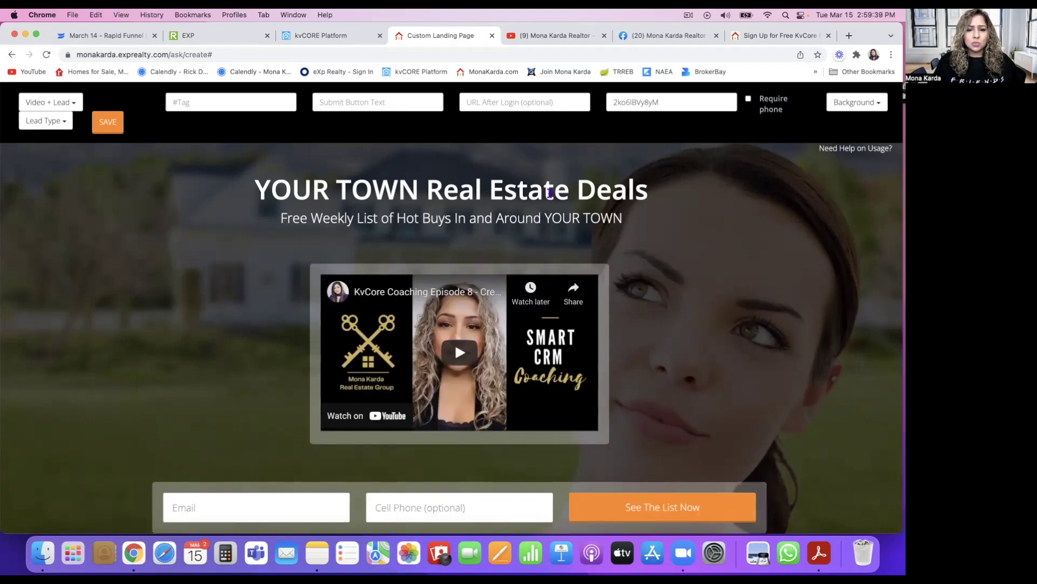
# Replace the headline with "Sign Up For A Free KvCore Coaching Session" and delete the subheading below it
pyautogui.click(548, 193)
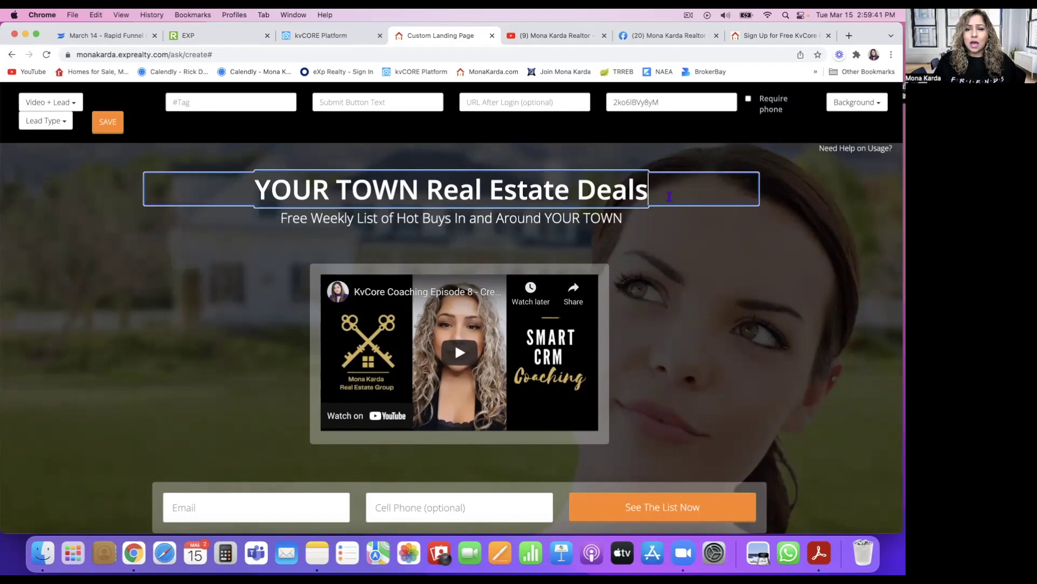
pyautogui.moveTo(669, 196); pyautogui.dragTo(223, 172)
pyautogui.press('BackSpace')
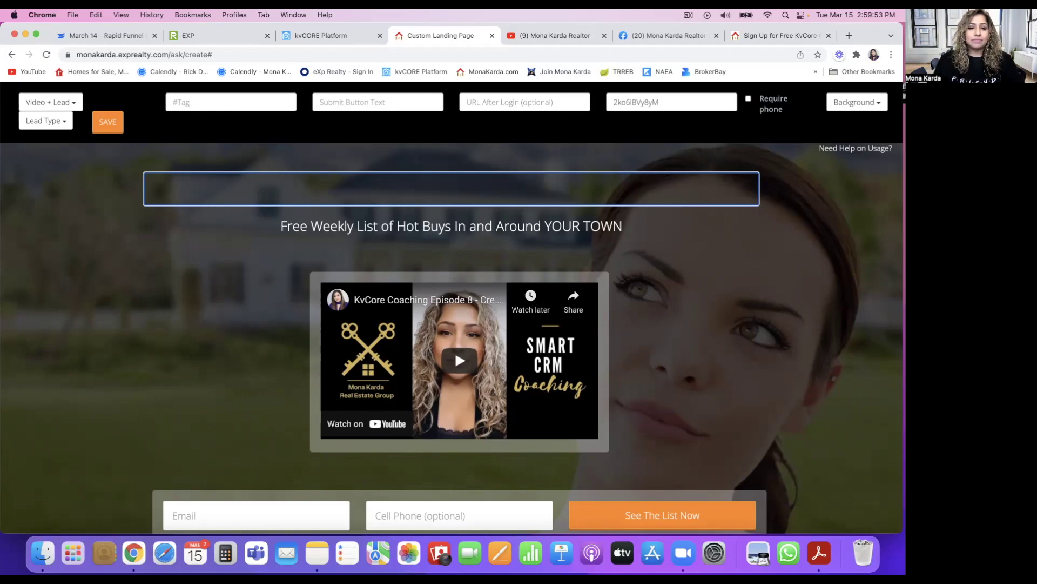
pyautogui.write('Sign Up For A F')
pyautogui.write('ree Coach')
pyautogui.press('BackSpace')
pyautogui.press('BackSpace')
pyautogui.press('BackSpace')
pyautogui.press('BackSpace')
pyautogui.press('BackSpace')
pyautogui.write('KvCore Coaching Session')
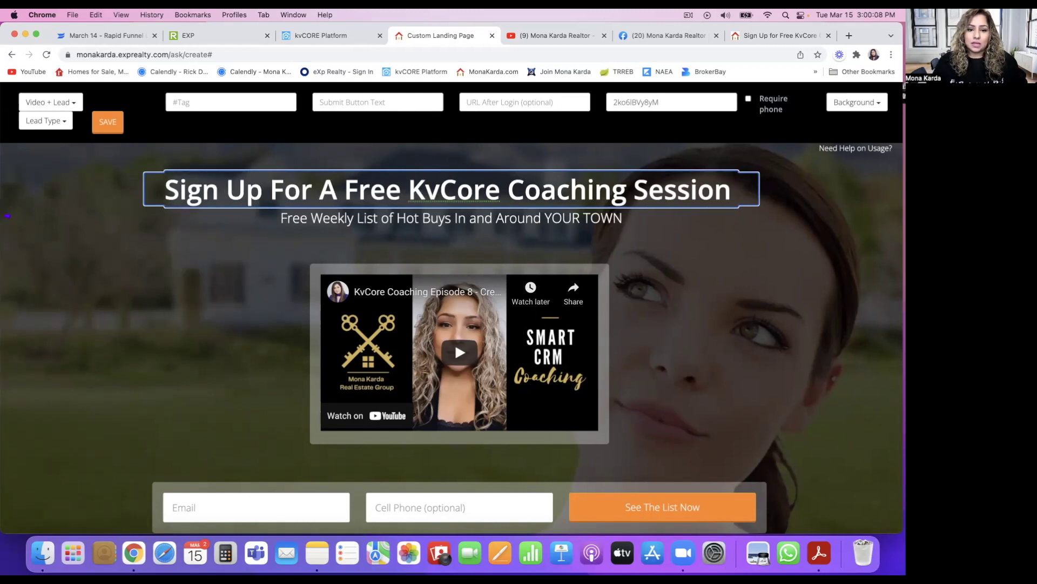
pyautogui.tripleClick(431, 218)
pyautogui.press('BackSpace')
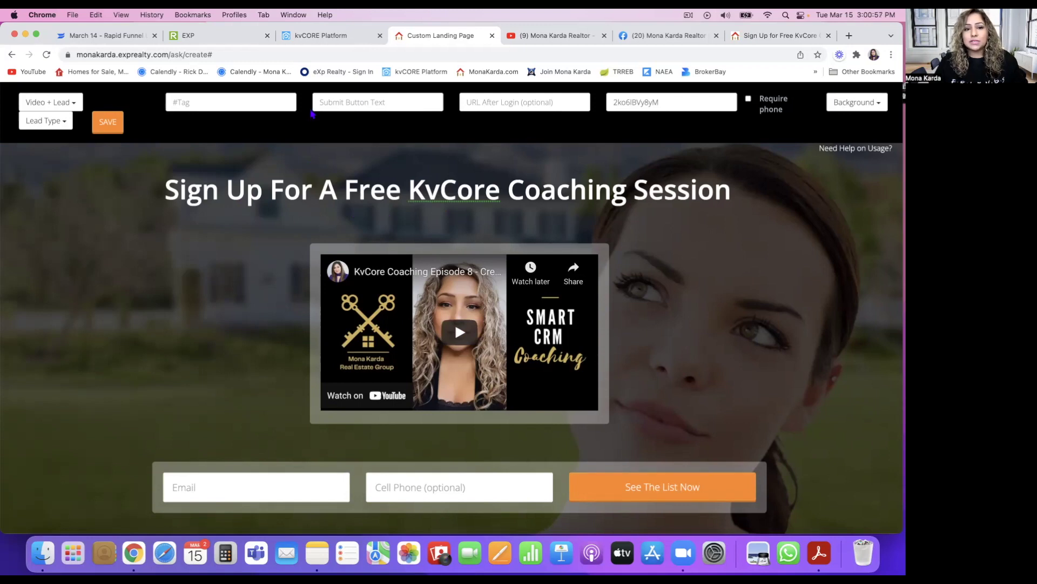
# Set the landing page's submit button text to "Sign Up"
pyautogui.click(329, 104)
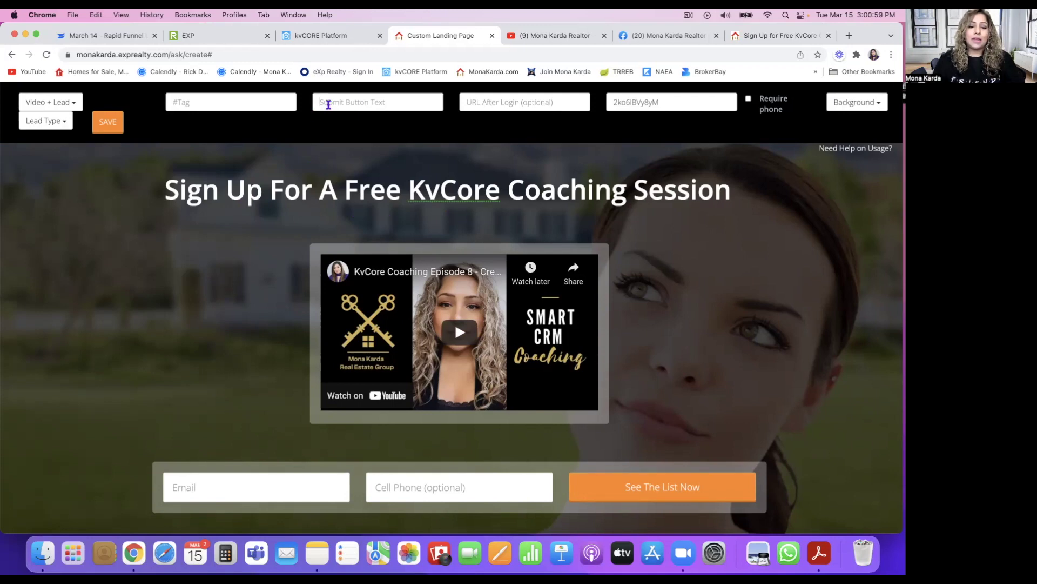
pyautogui.write('Sign')
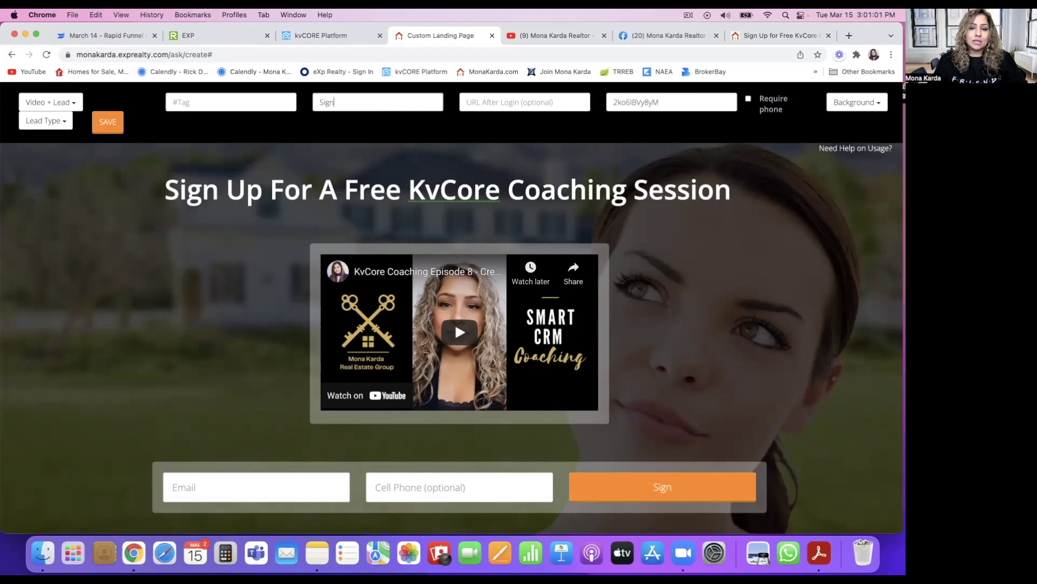
pyautogui.write(' Up')
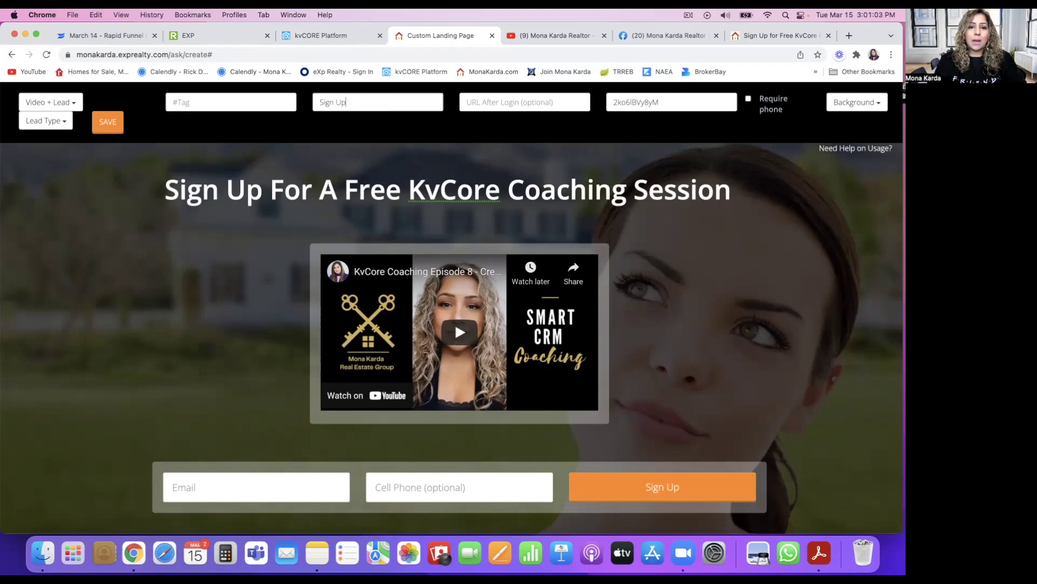
# Extend the submit button text to "Sign Up Here" and make the phone number required on the landing page
pyautogui.write(' Here')
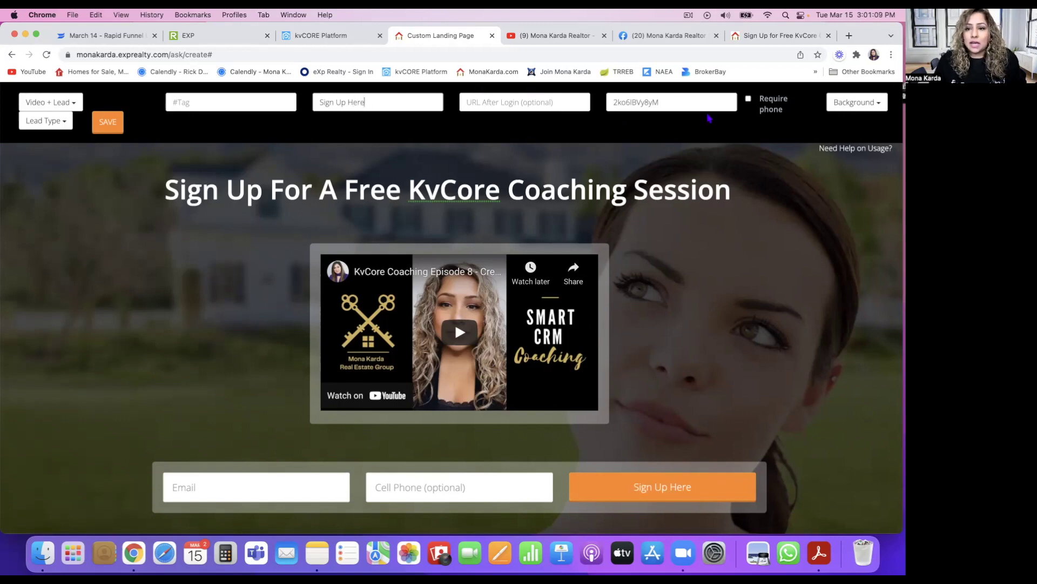
pyautogui.click(748, 99)
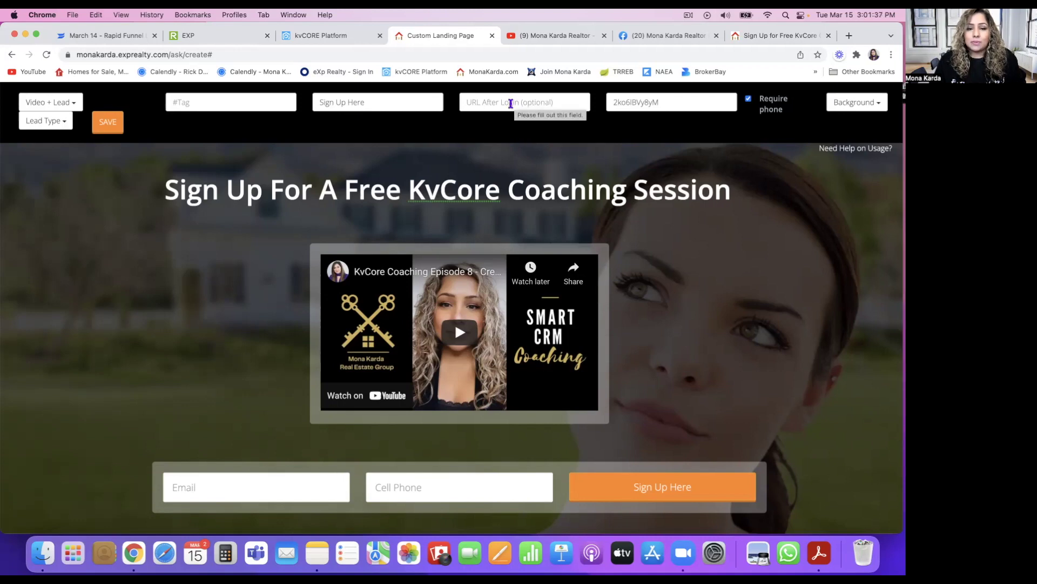
# Switch to the YouTube channel page, strip "videos" from the end of its address, and copy the remaining channel URL
pyautogui.click(541, 40)
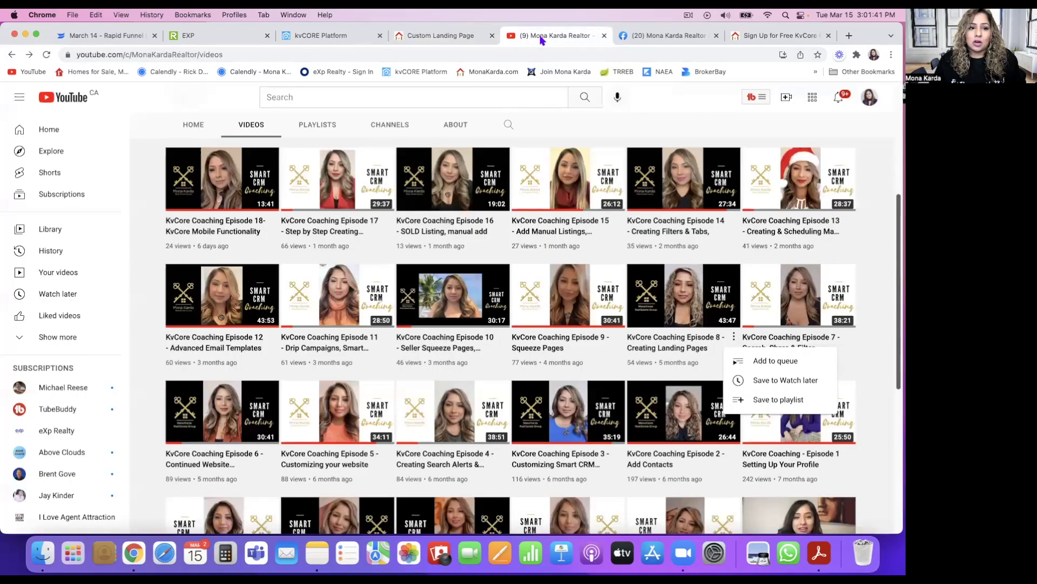
pyautogui.click(205, 56)
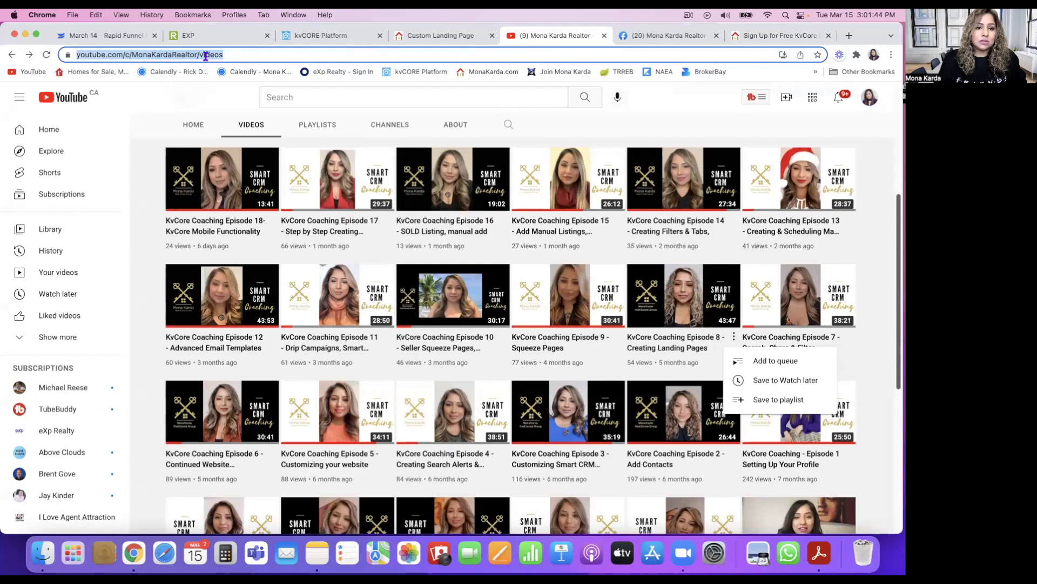
pyautogui.click(235, 54)
pyautogui.press('BackSpace')
pyautogui.press('BackSpace')
pyautogui.press('BackSpace')
pyautogui.press('BackSpace')
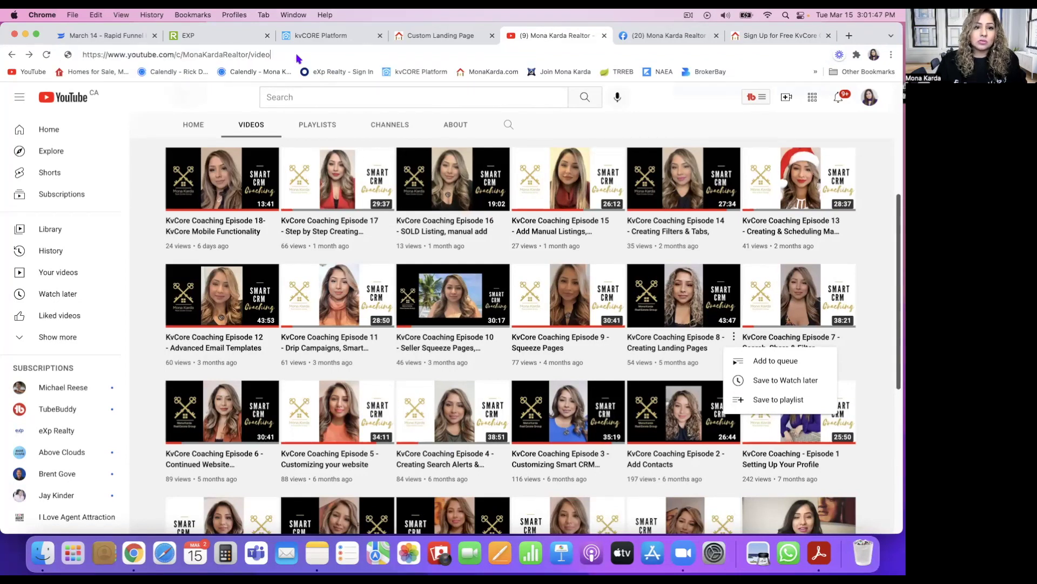
pyautogui.press('BackSpace')
pyautogui.press('BackSpace')
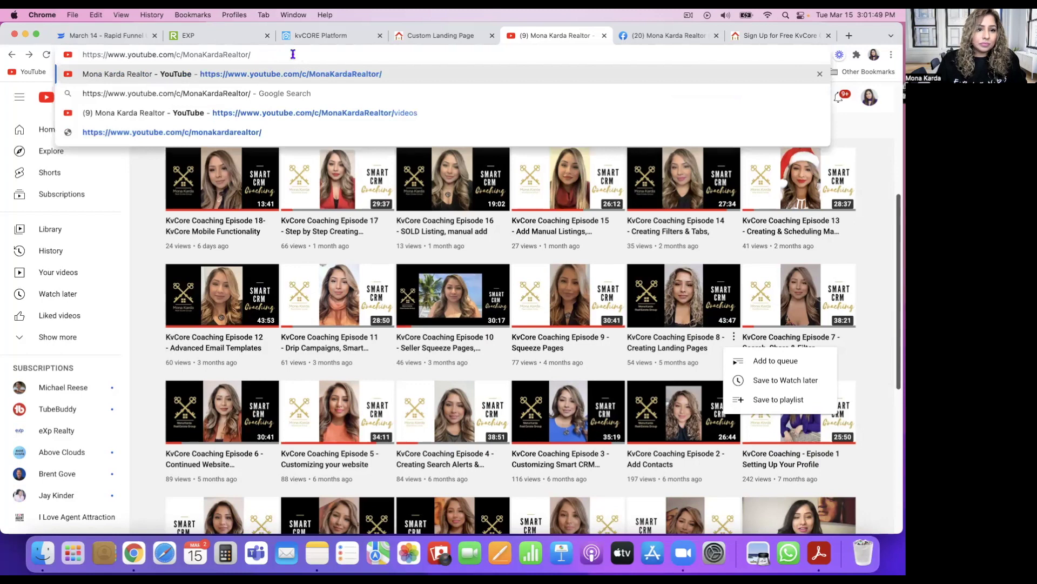
pyautogui.press('super+a')
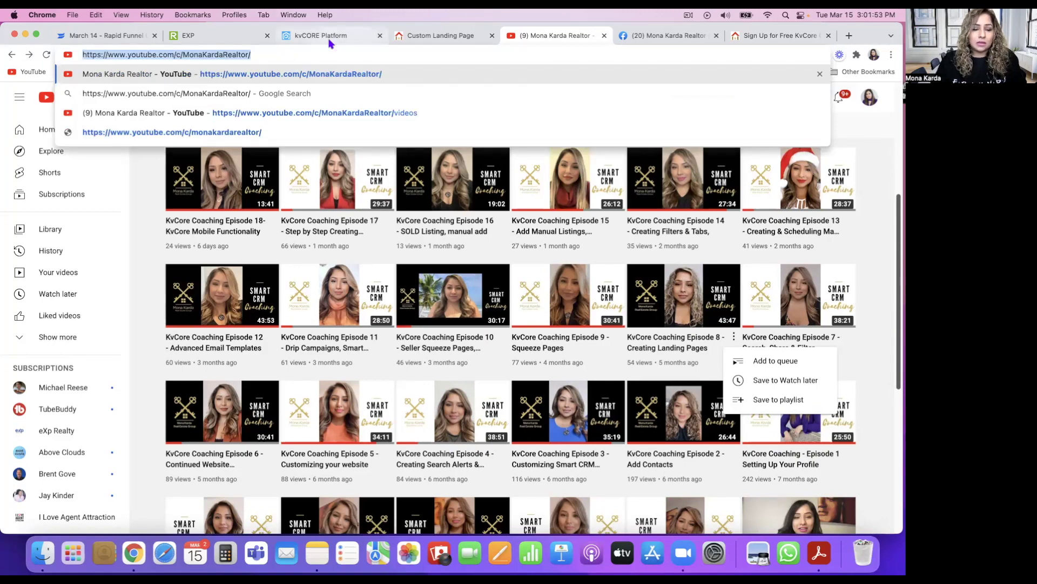
# Paste the copied channel link as the landing page's URL After Login
pyautogui.click(422, 38)
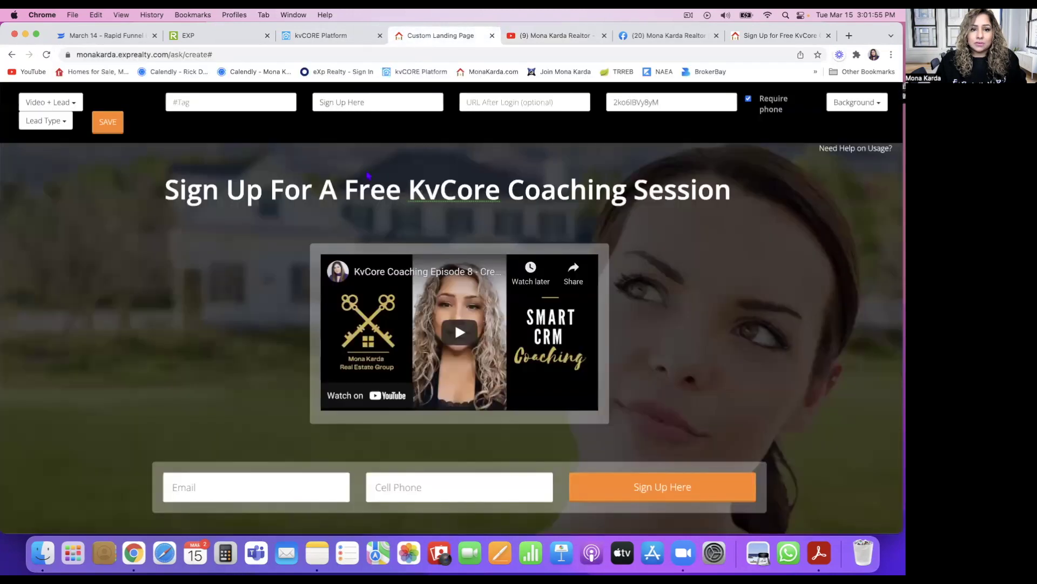
pyautogui.click(484, 102)
pyautogui.press('super+v')
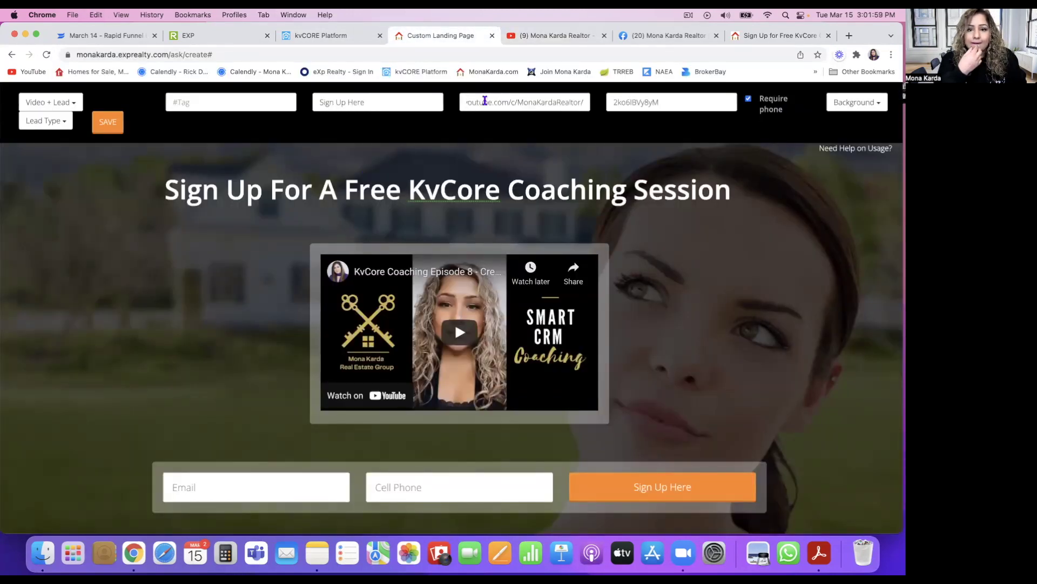
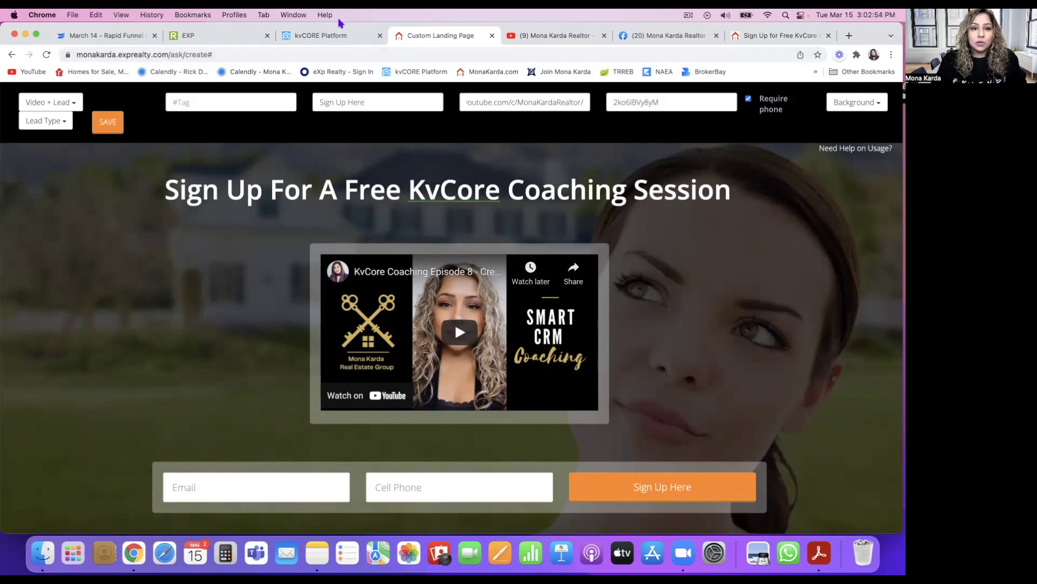
# Clear the filters on the kvCORE property listings, open the first listing, copy its direct link, and return to the landing page
pyautogui.click(319, 36)
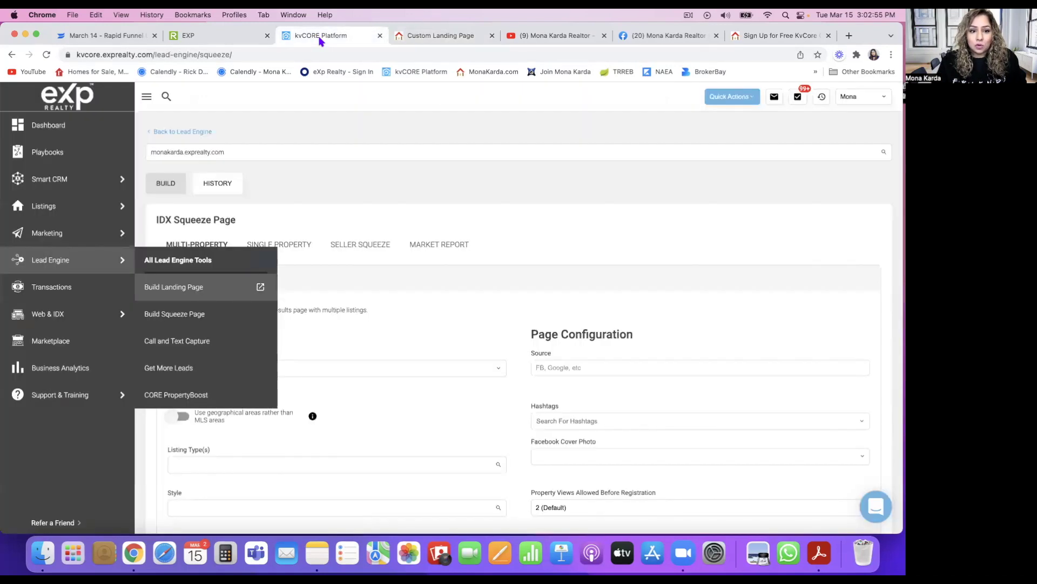
pyautogui.click(74, 207)
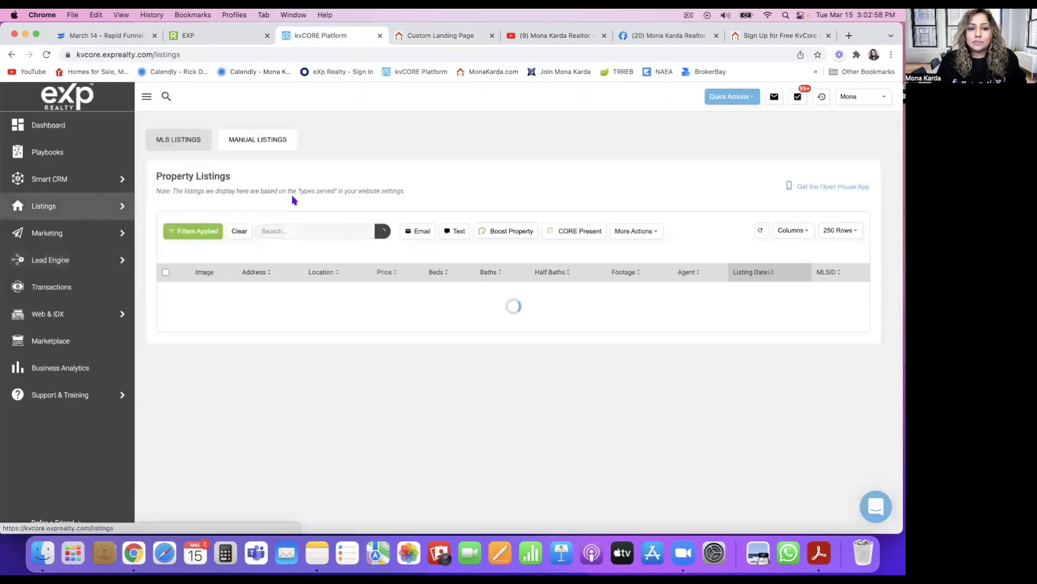
pyautogui.click(238, 231)
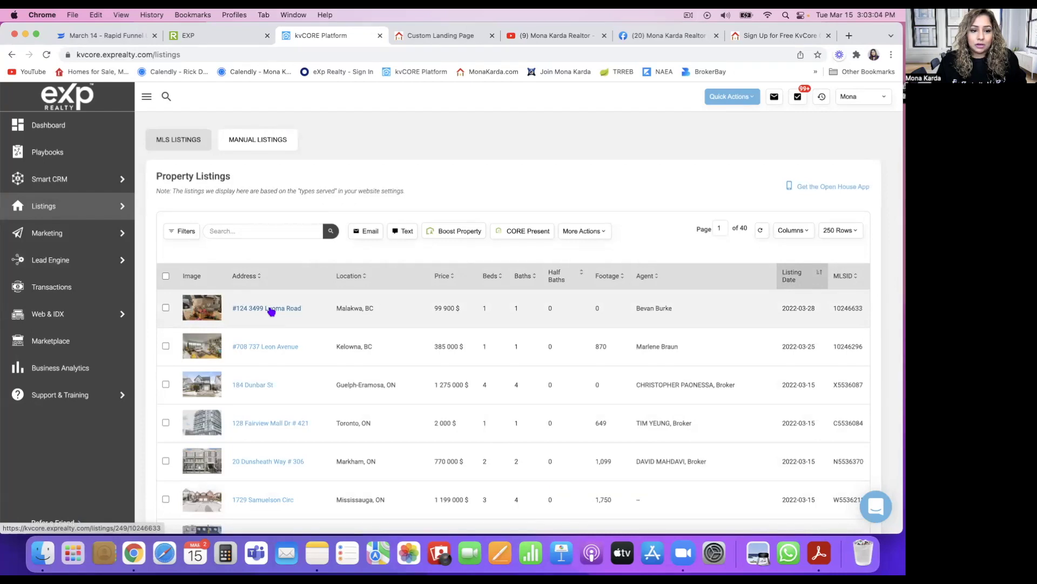
pyautogui.click(271, 309)
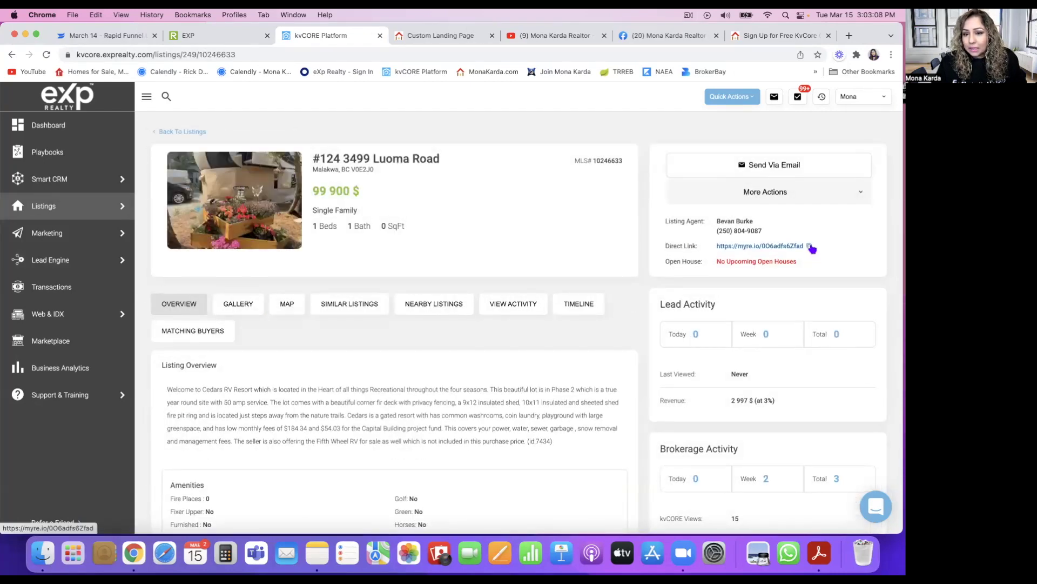
pyautogui.click(810, 246)
pyautogui.click(433, 35)
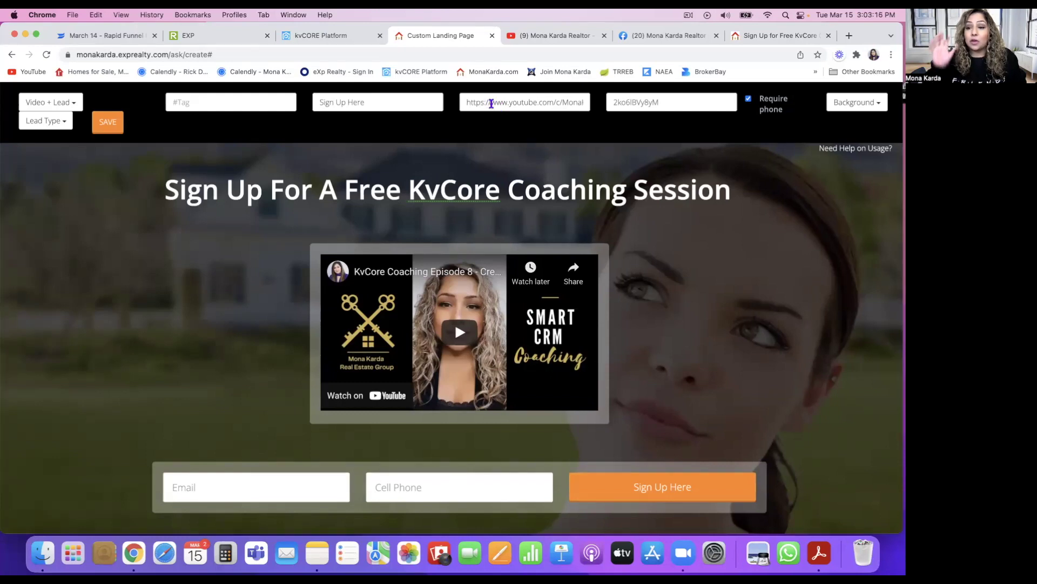
pyautogui.click(292, 40)
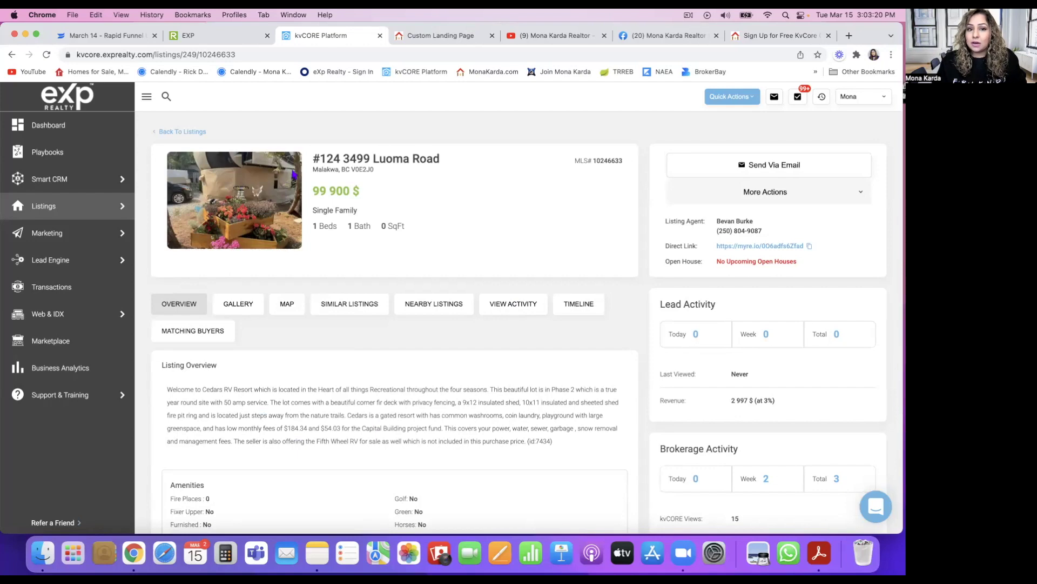
pyautogui.click(443, 41)
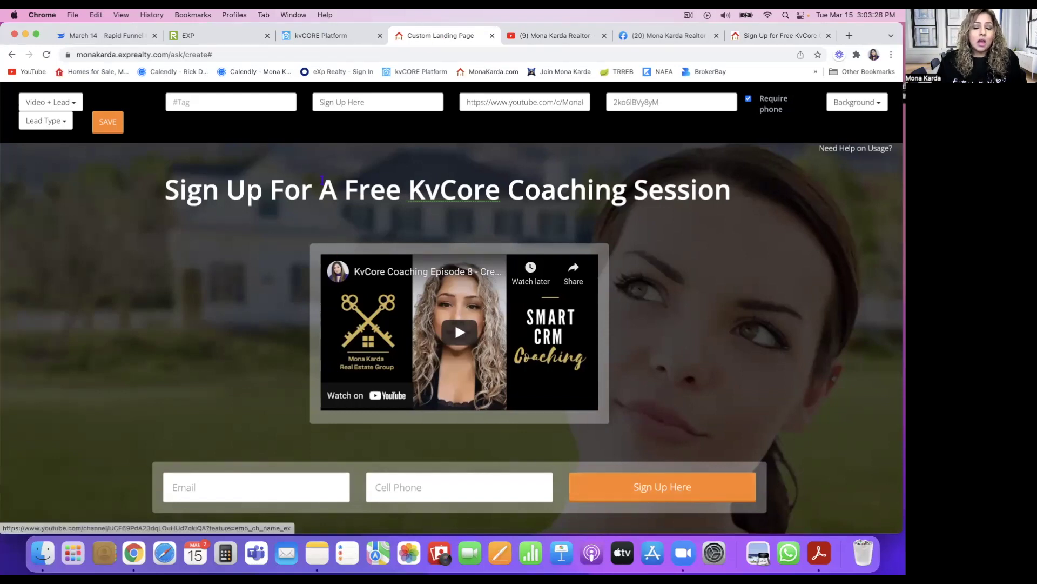
# Set the landing page's tag to "#KvCoreCoaching"
pyautogui.click(202, 102)
pyautogui.write('#')
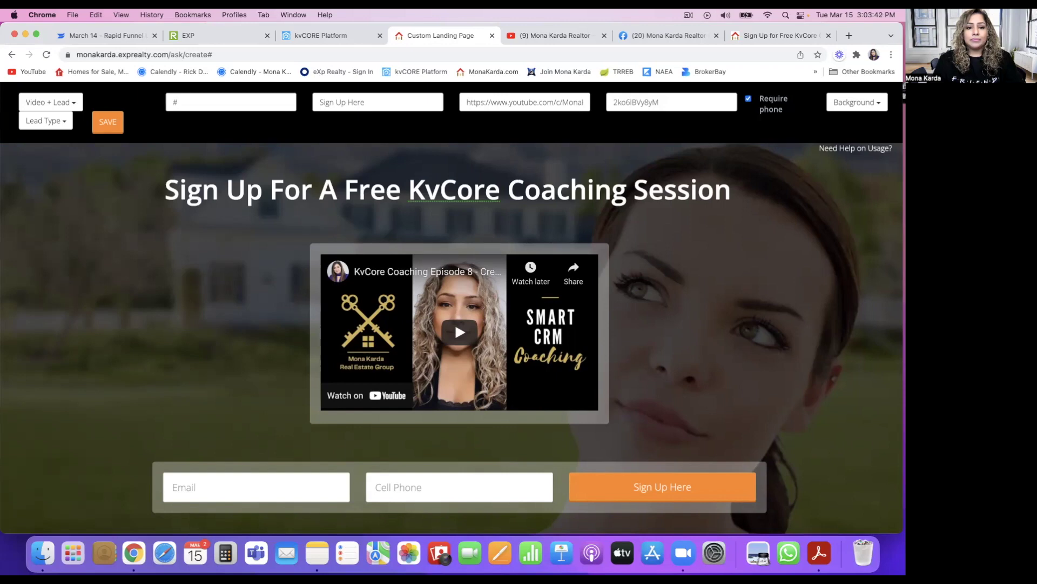
pyautogui.write('KvCore')
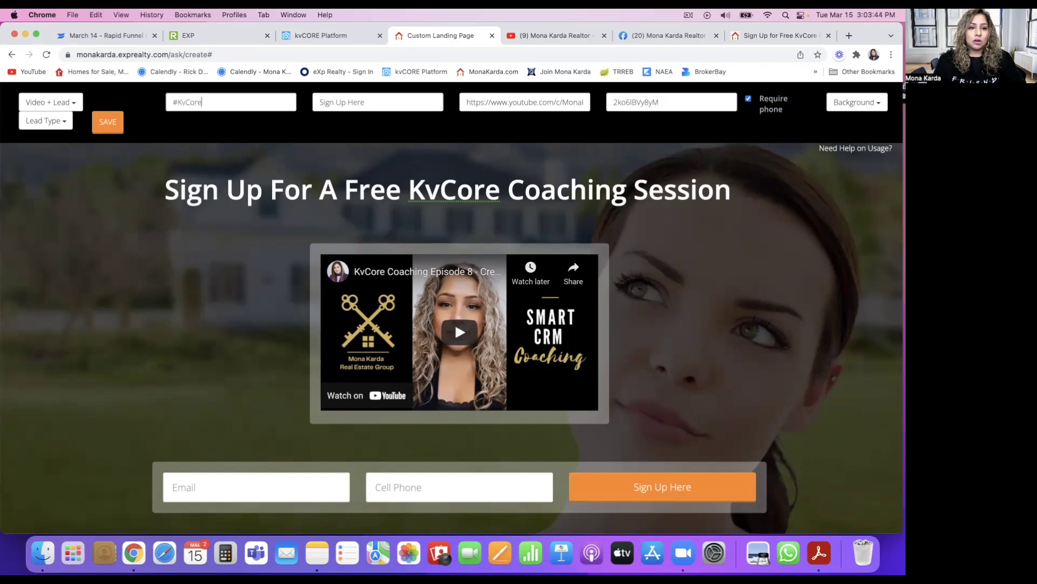
pyautogui.write('Coaching')
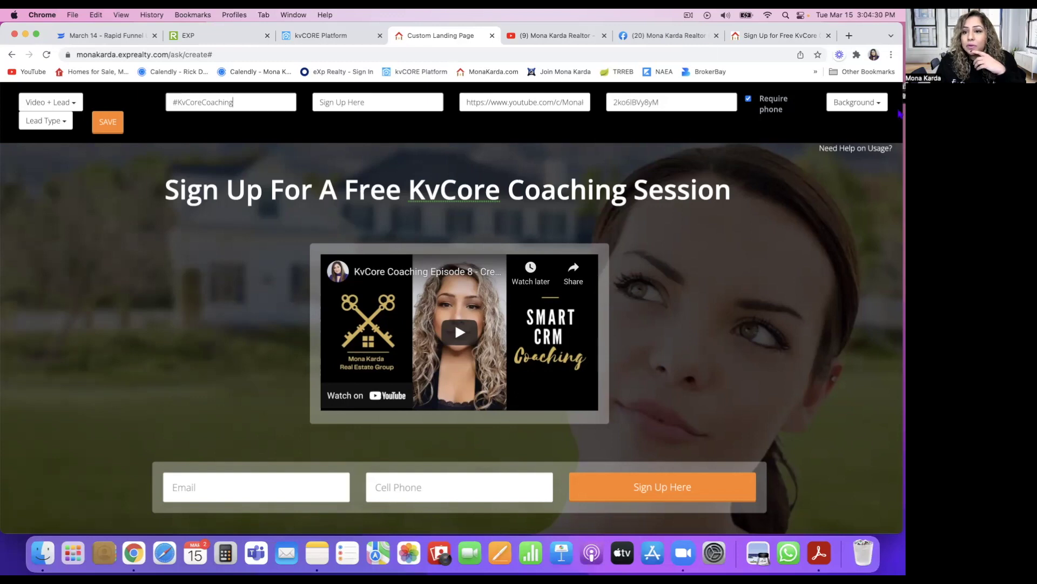
pyautogui.click(875, 104)
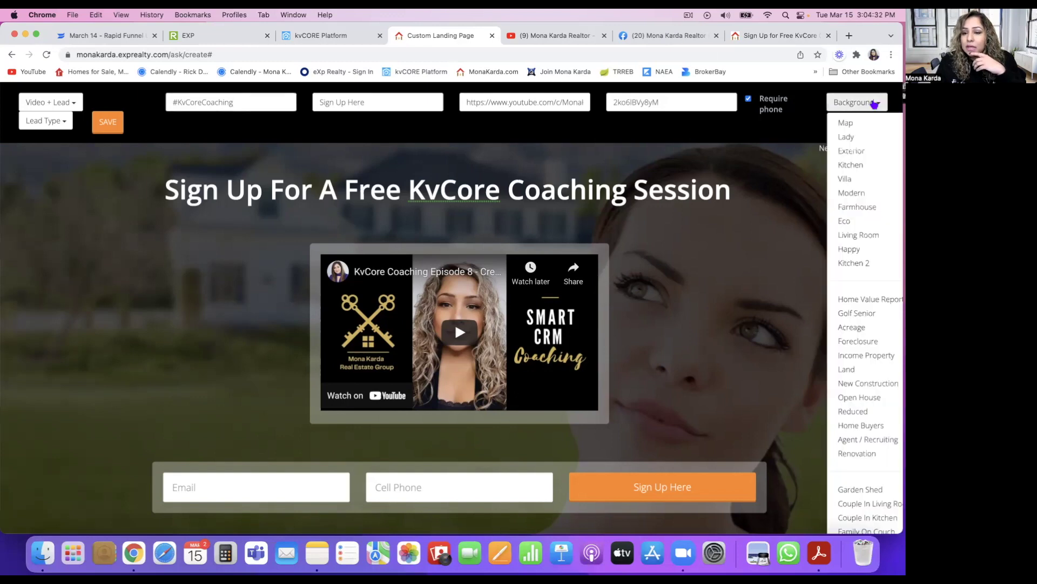
pyautogui.hscroll(2, 840, 243)
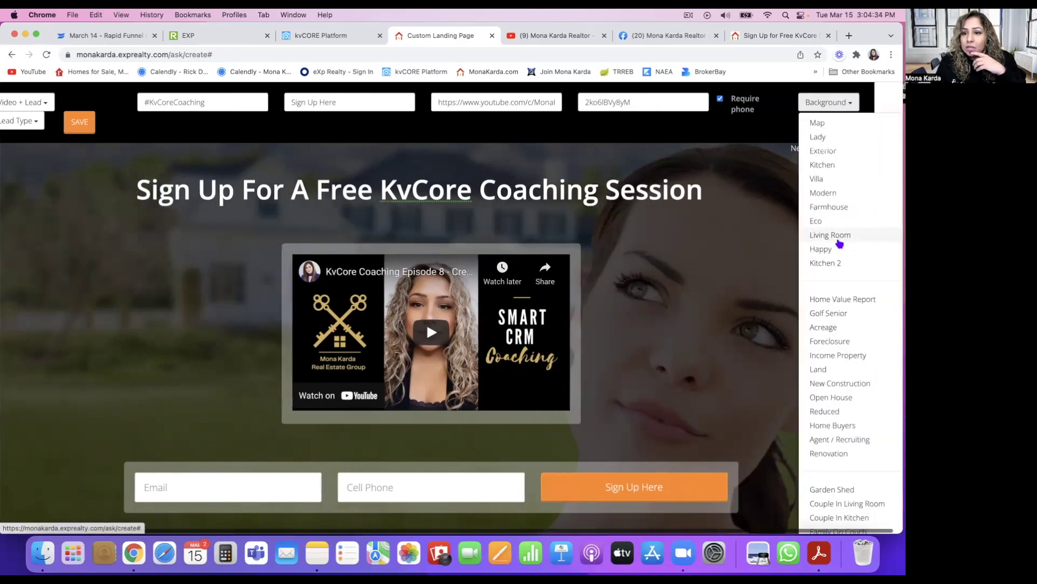
pyautogui.scroll(-1, 835, 312)
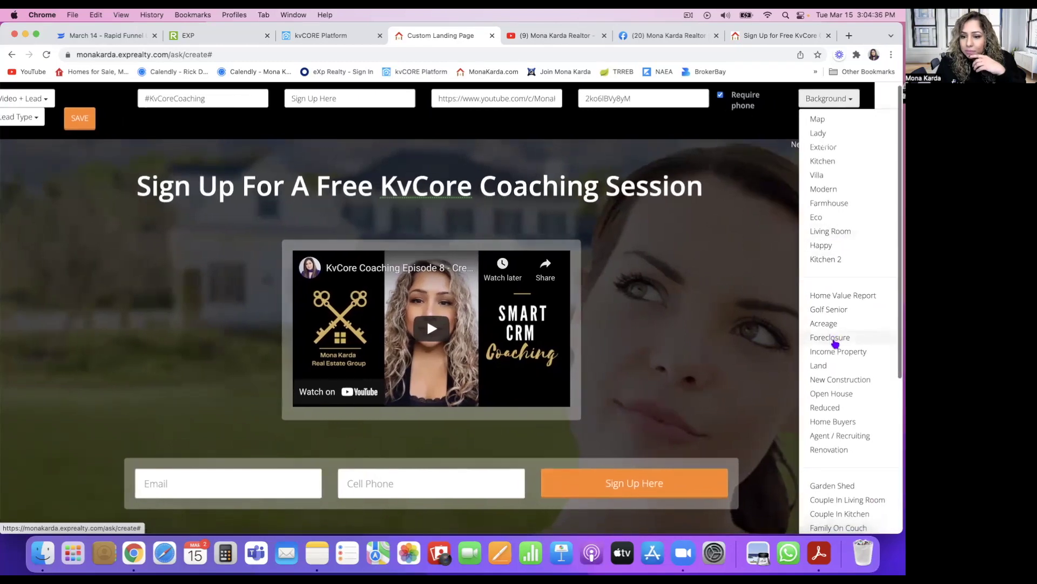
pyautogui.scroll(-2, 836, 343)
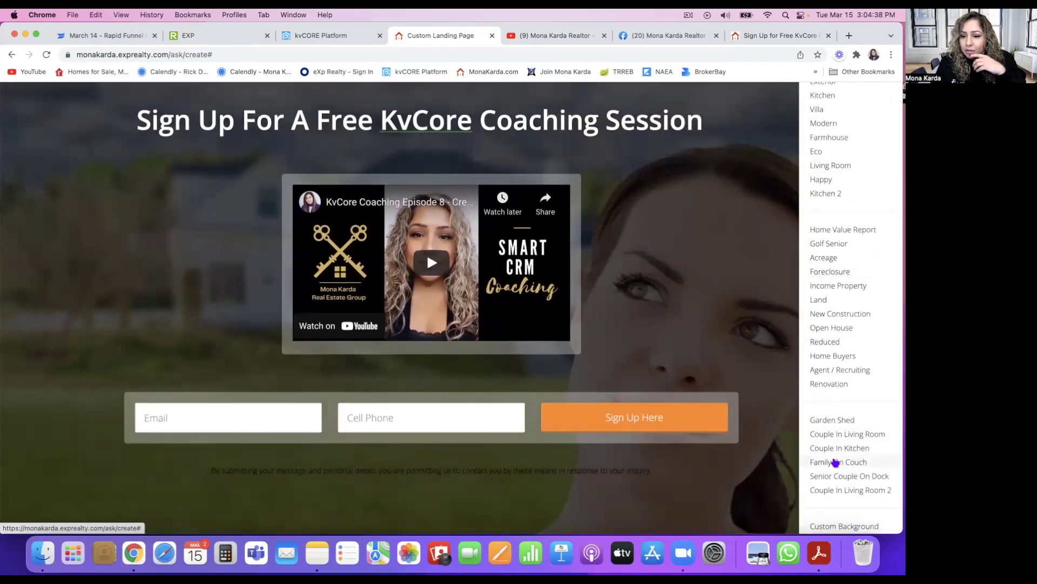
pyautogui.scroll(-2, 836, 462)
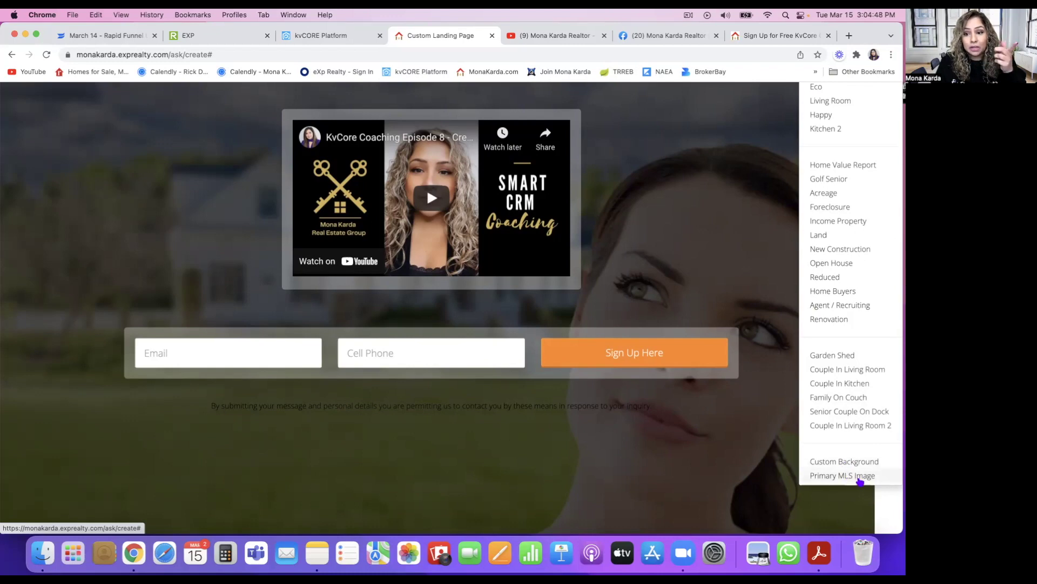
pyautogui.click(860, 476)
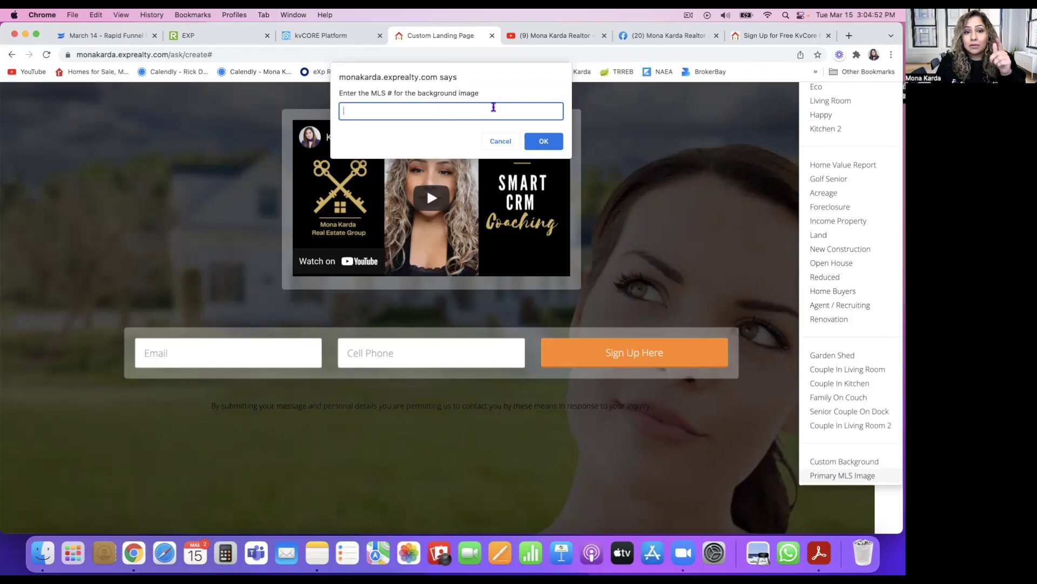
pyautogui.click(502, 143)
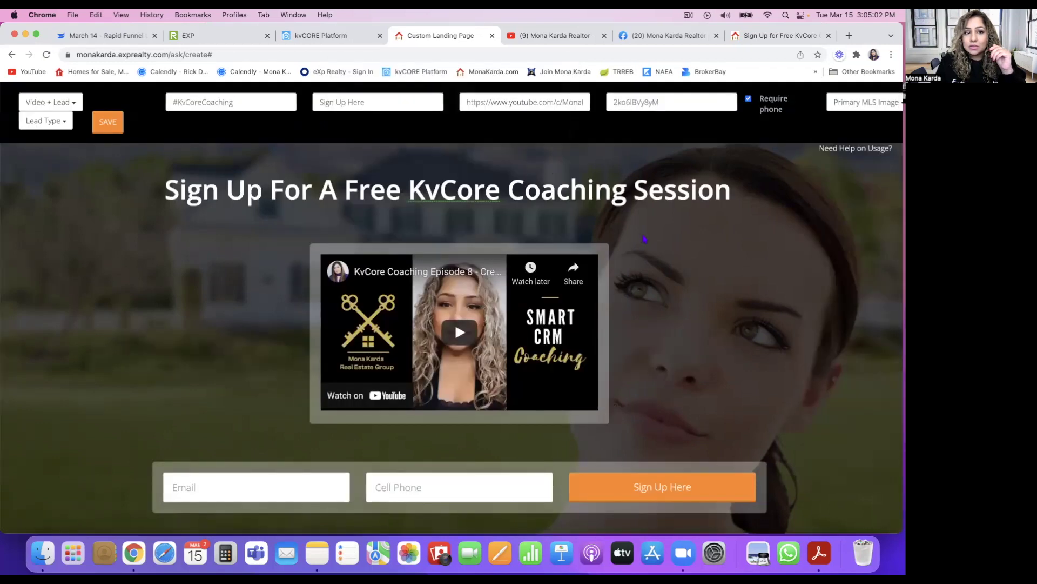
# Choose Custom Background as the landing page's background
pyautogui.click(852, 103)
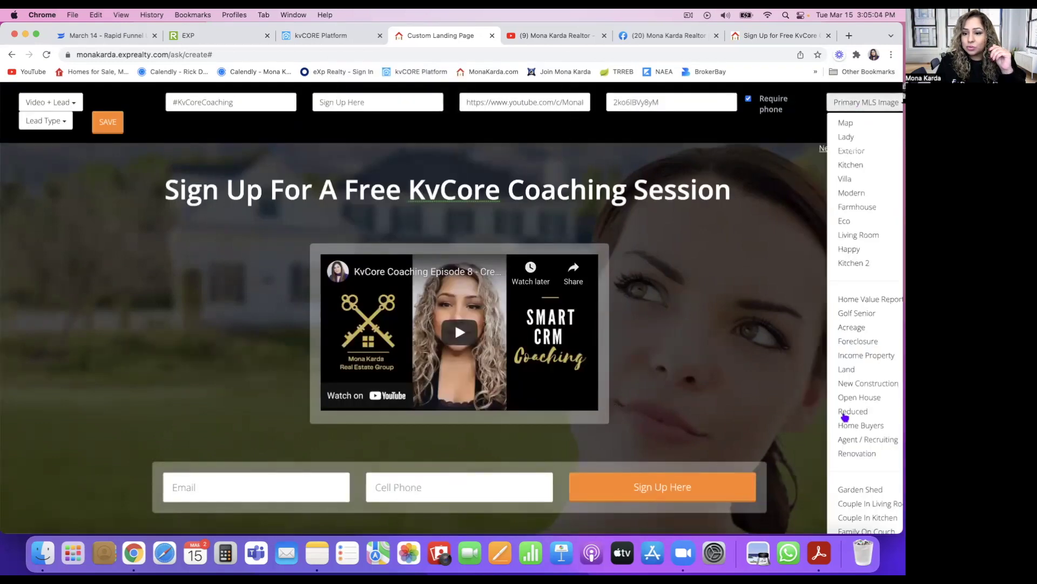
pyautogui.scroll(-5, 849, 452)
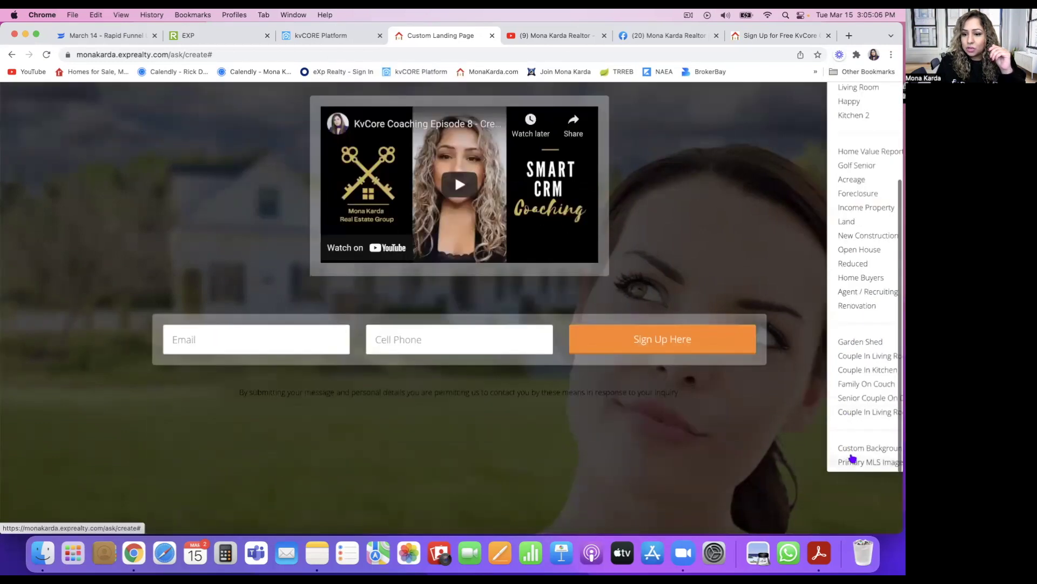
pyautogui.click(855, 450)
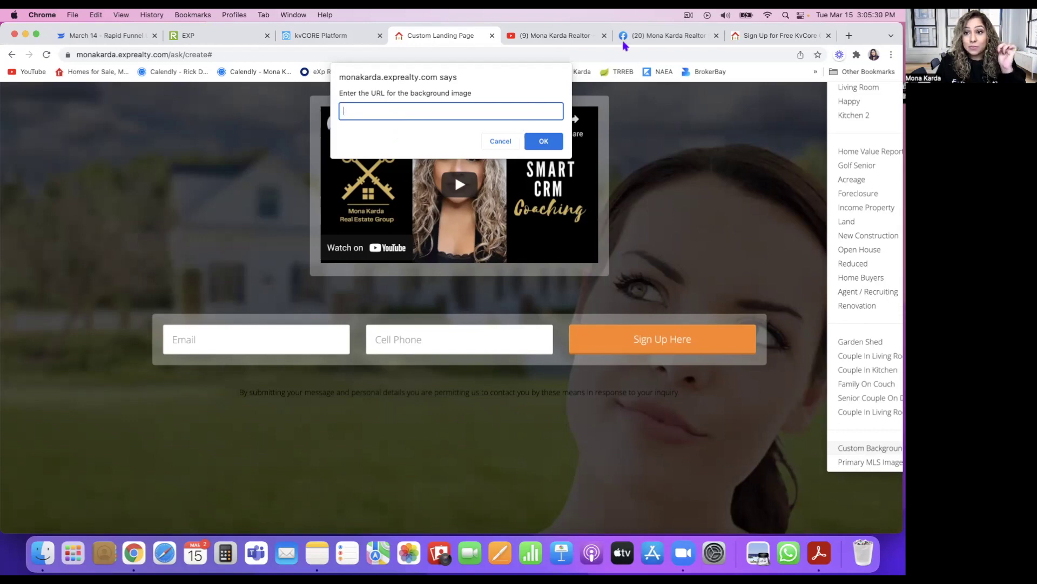
# Copy the image address of the Smart CRM Coaching photo from the Facebook page's photos and return to the landing page
pyautogui.click(669, 38)
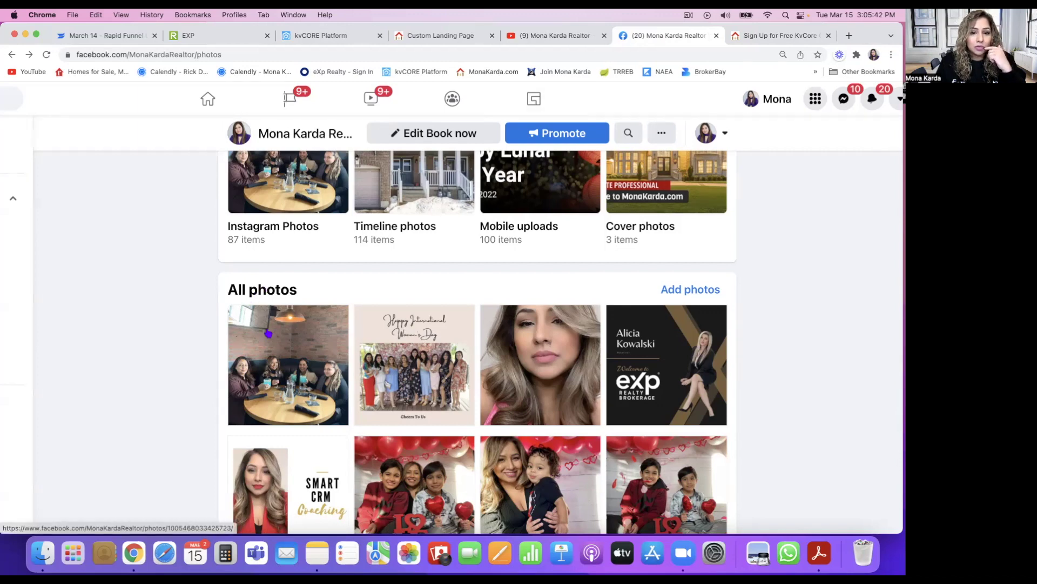
pyautogui.scroll(-3, 269, 334)
pyautogui.click(285, 393)
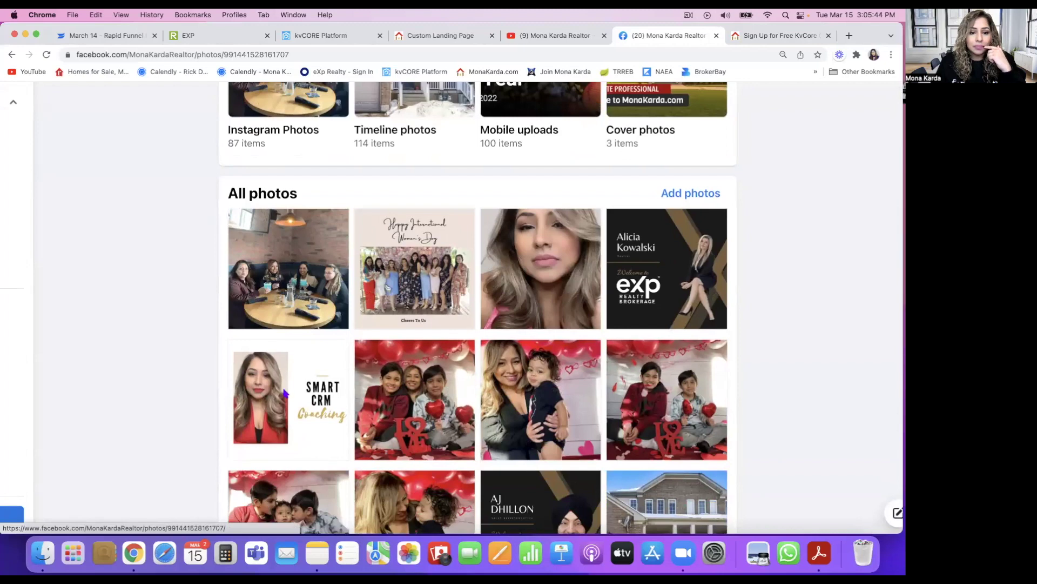
pyautogui.rightClick(300, 365)
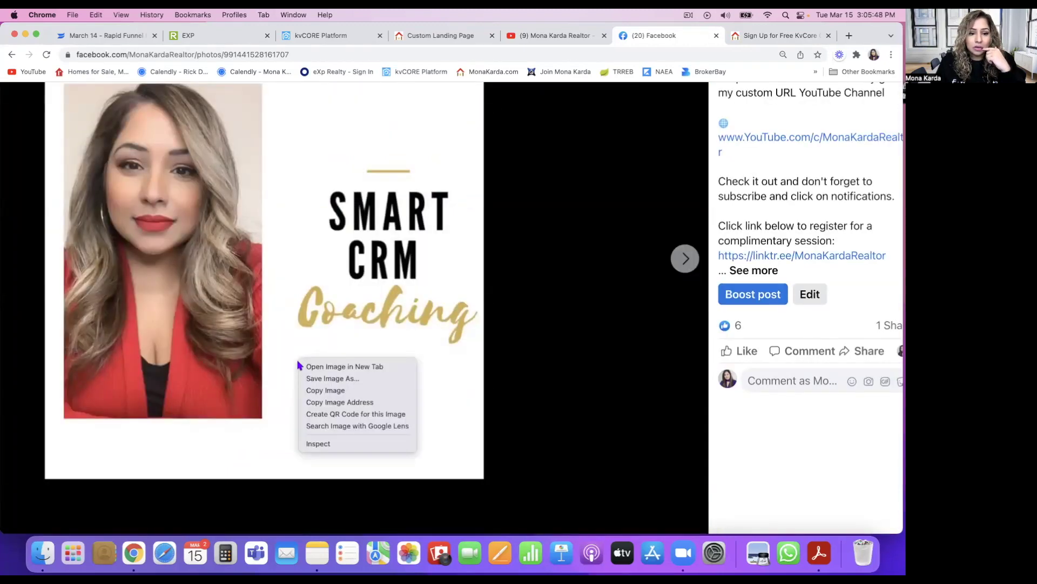
pyautogui.click(320, 404)
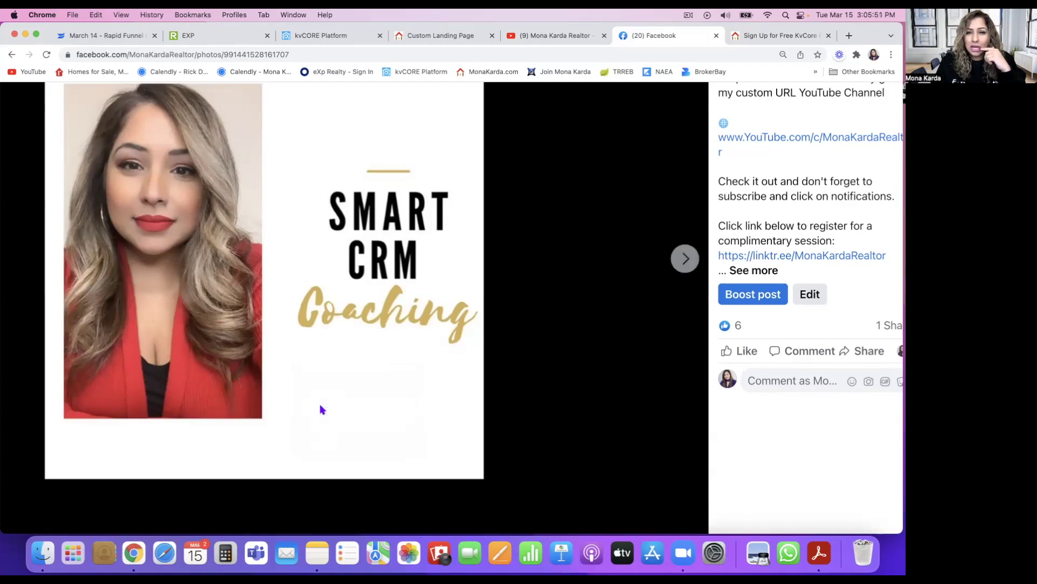
pyautogui.click(436, 37)
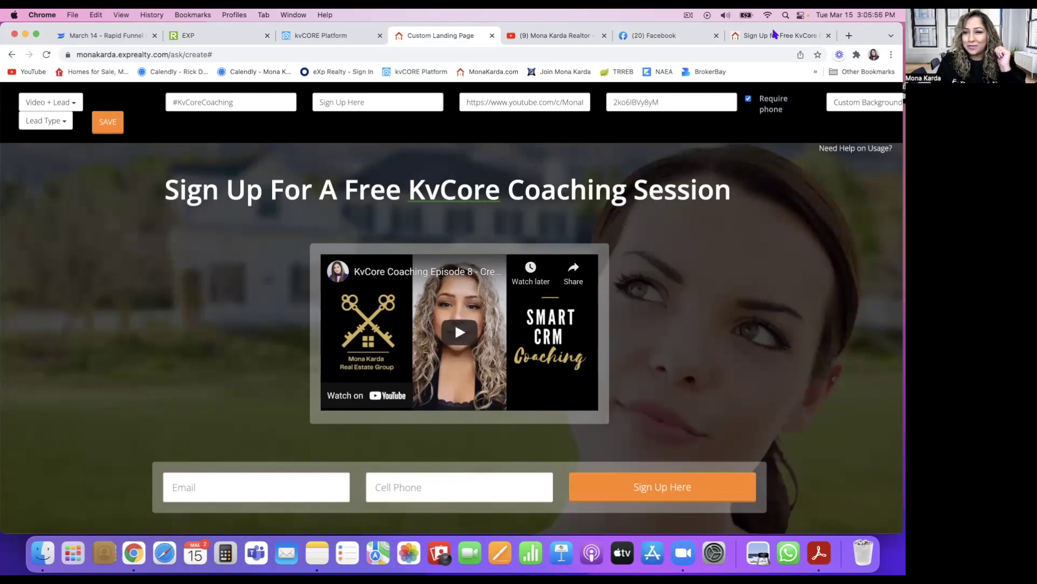
# Set the landing page's custom background to the copied Smart CRM Coaching image URL
pyautogui.click(872, 102)
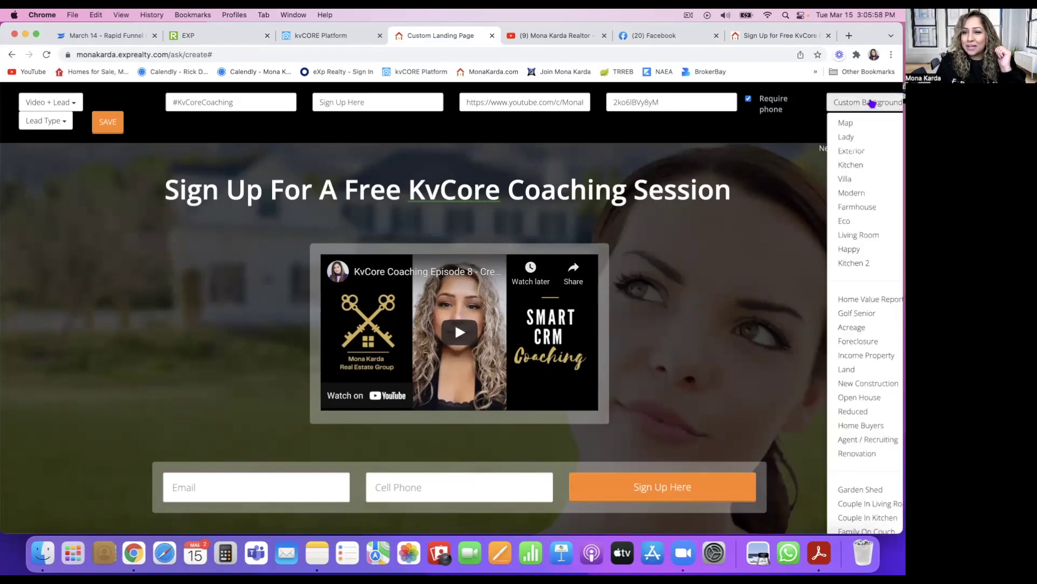
pyautogui.scroll(-2, 858, 475)
pyautogui.scroll(-2, 858, 477)
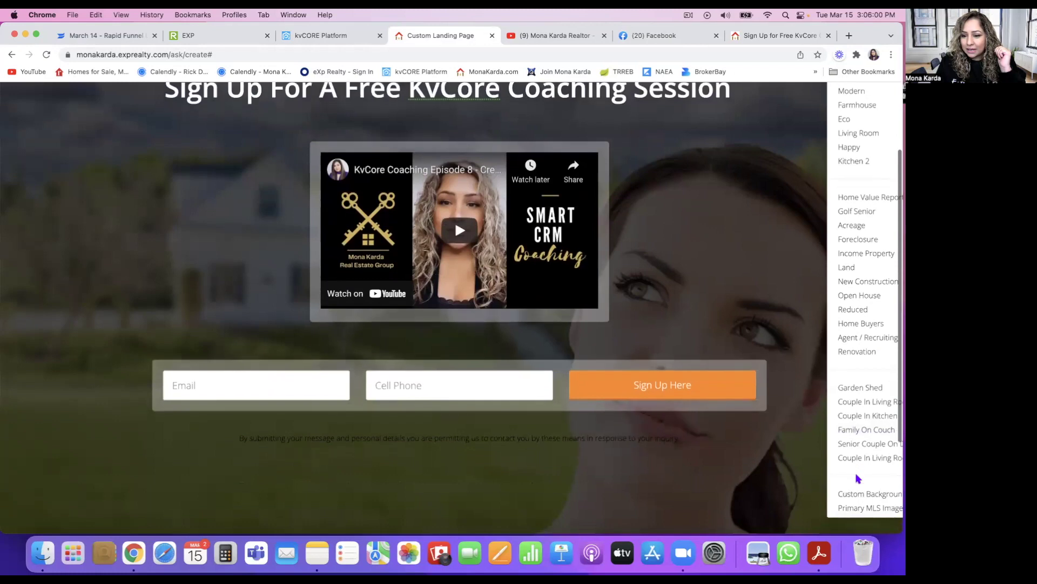
pyautogui.click(867, 492)
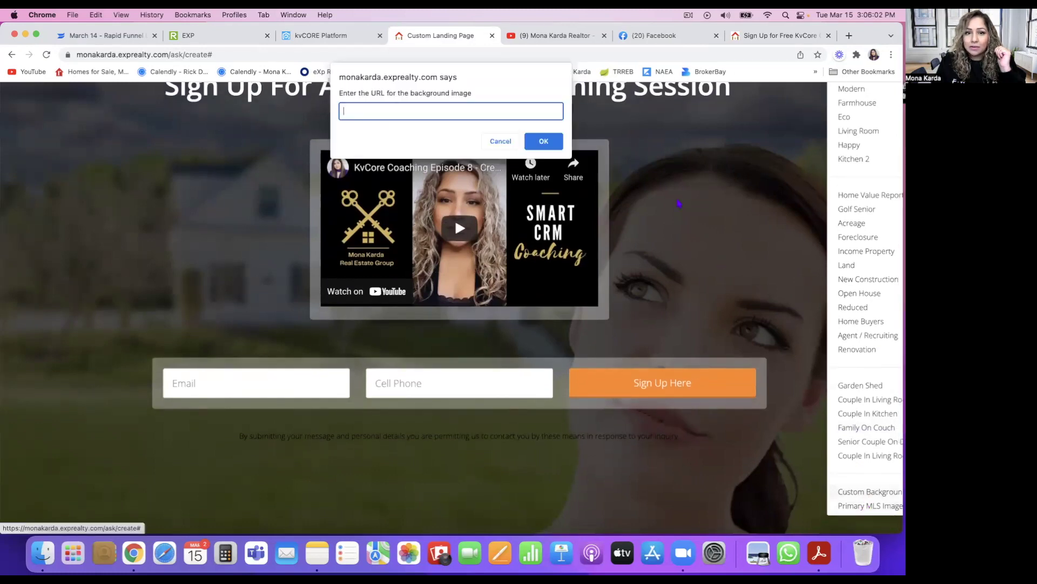
pyautogui.press('super+v')
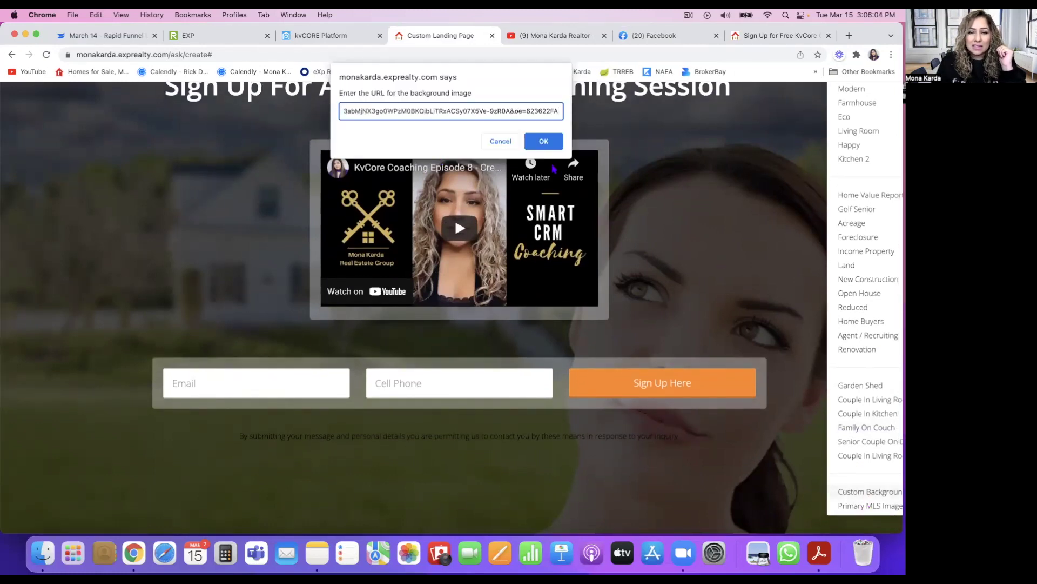
pyautogui.click(554, 141)
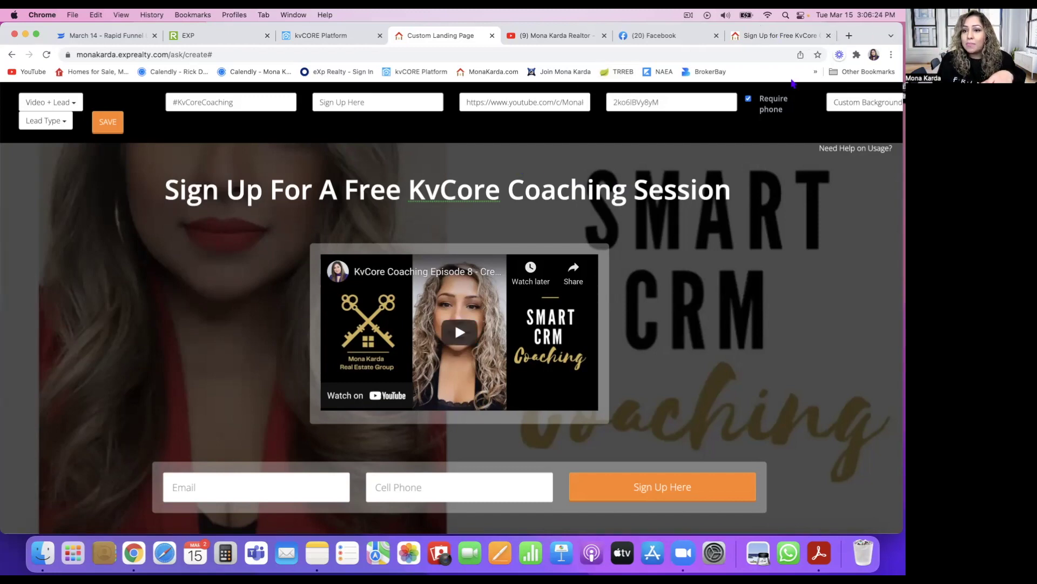
pyautogui.click(856, 107)
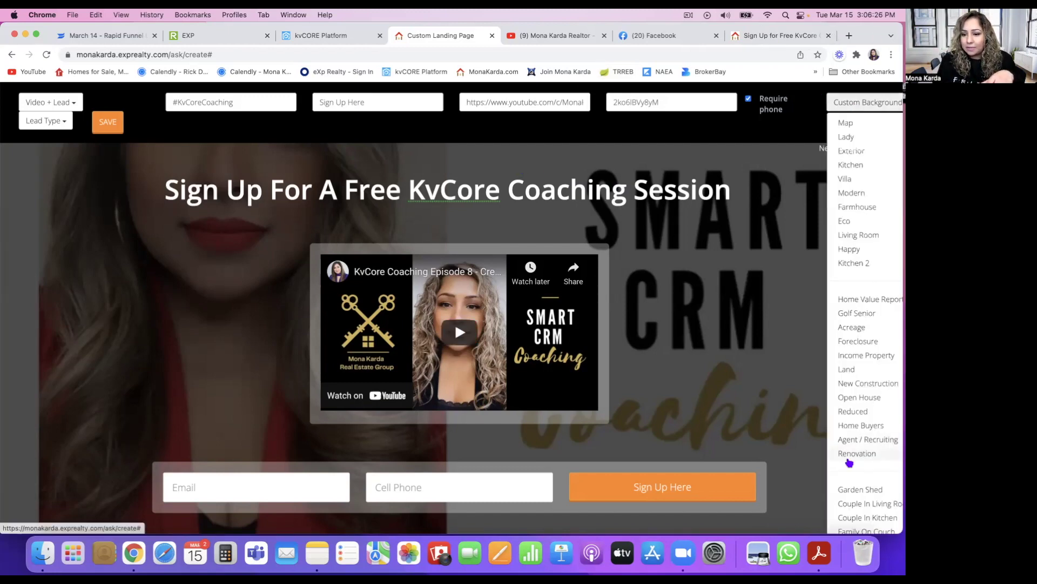
pyautogui.scroll(-3, 851, 459)
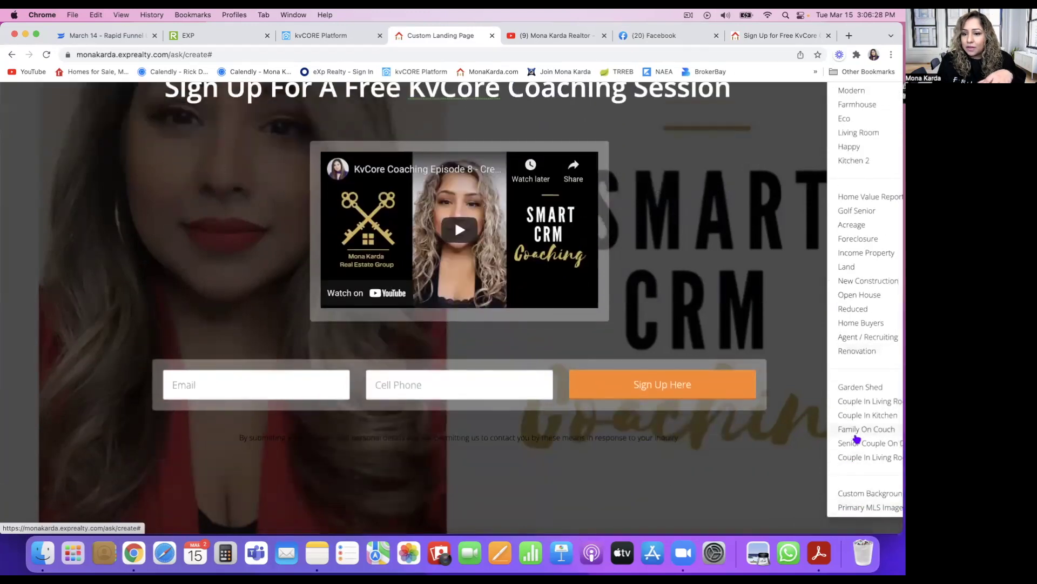
pyautogui.scroll(3, 857, 438)
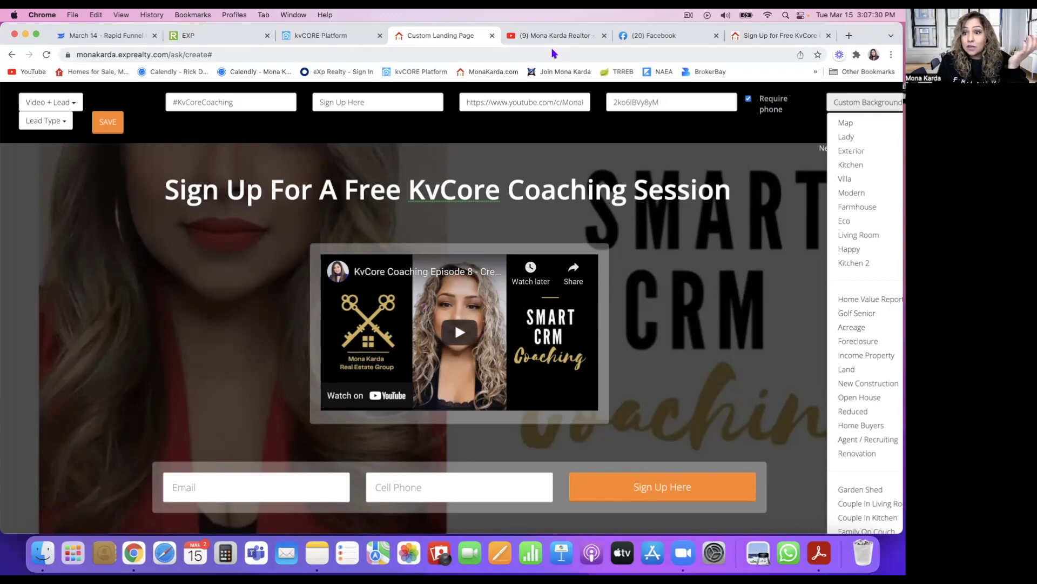
# Save the landing page and accept the warning to go to the finished page
pyautogui.click(109, 124)
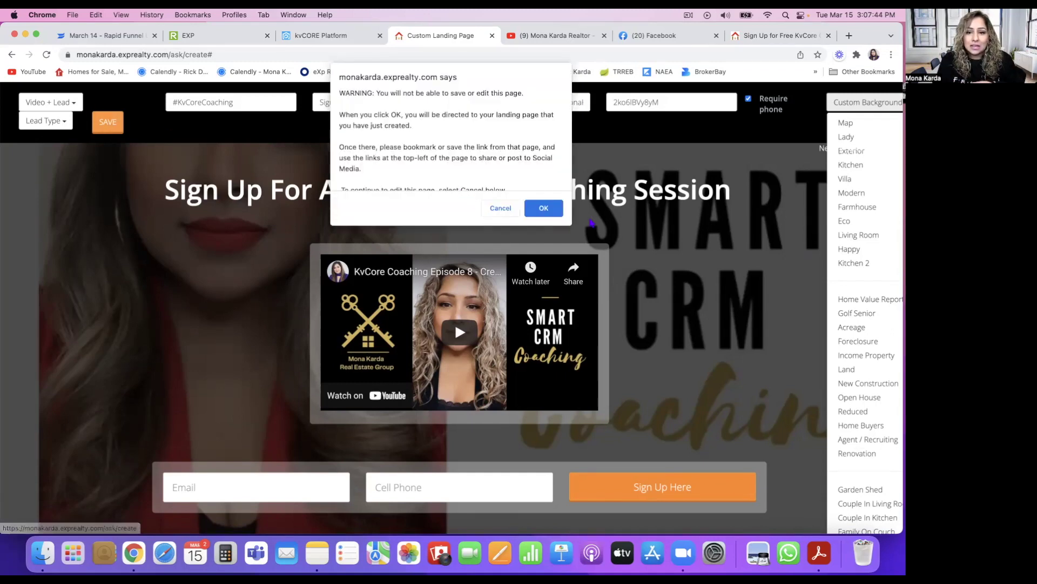
pyautogui.click(543, 212)
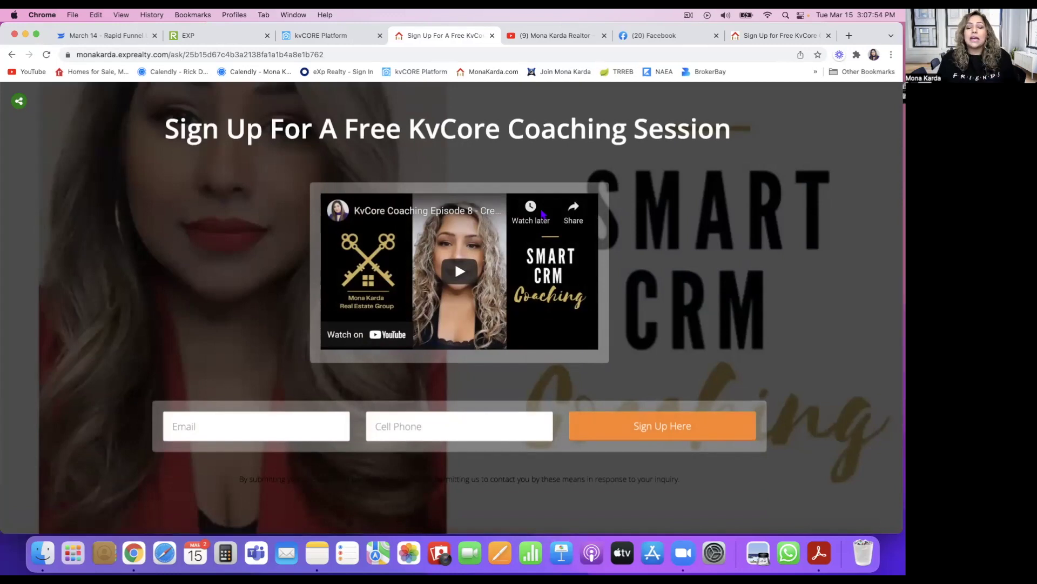
# Start sharing the landing page to Facebook and set the destination to Share on a Page You Manage
pyautogui.click(19, 102)
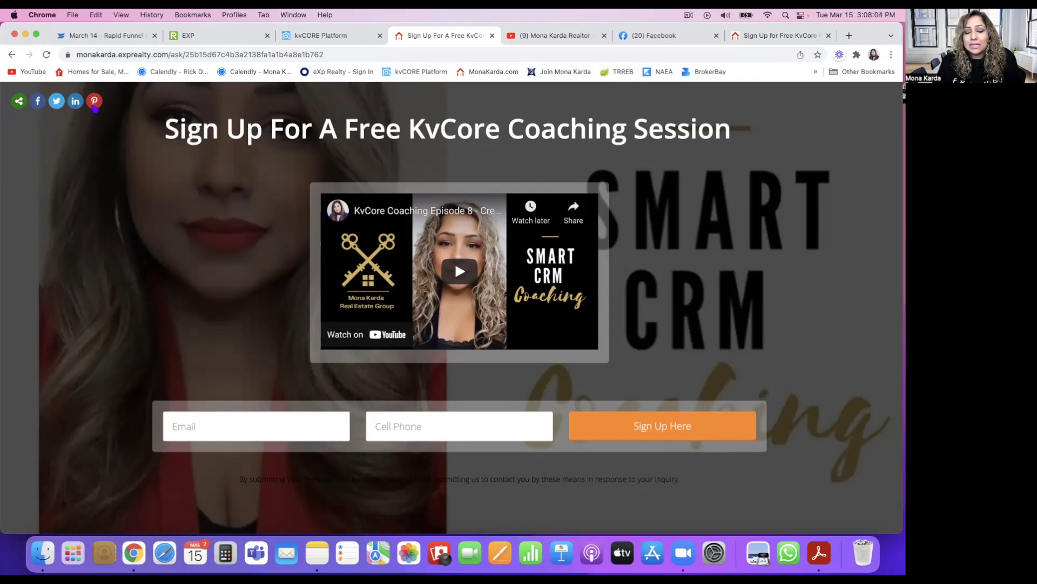
pyautogui.click(38, 102)
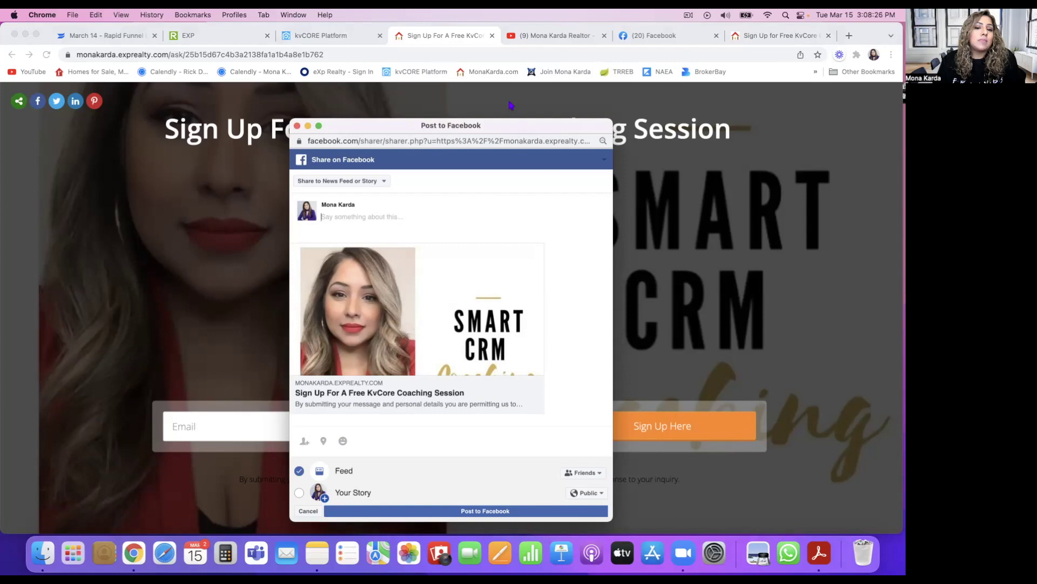
pyautogui.click(384, 182)
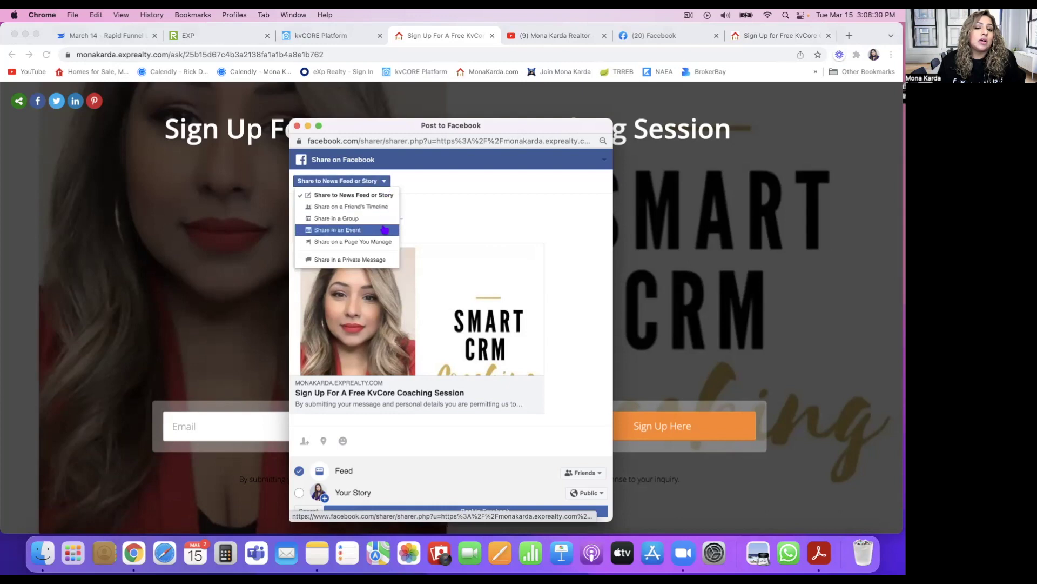
pyautogui.click(385, 243)
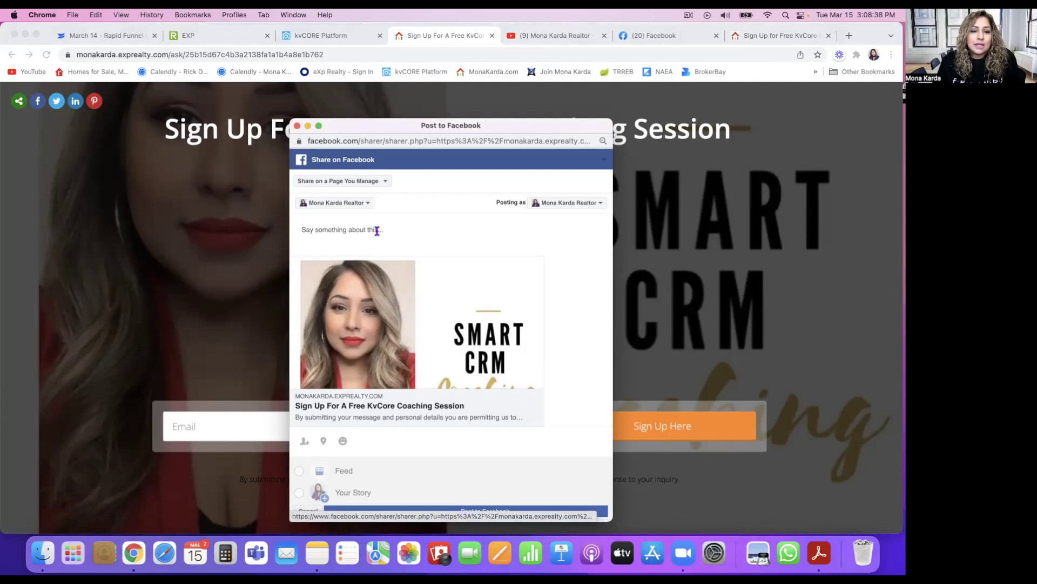
# Write "Tips and Tricks on how to use KvCore!" as the opening line of the Facebook post
pyautogui.click(377, 231)
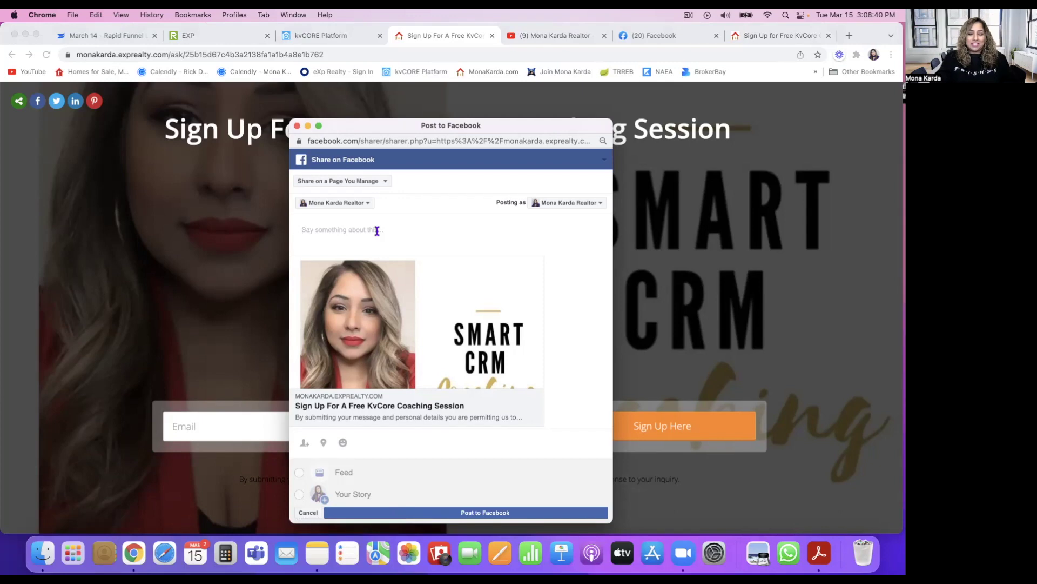
pyautogui.write('S')
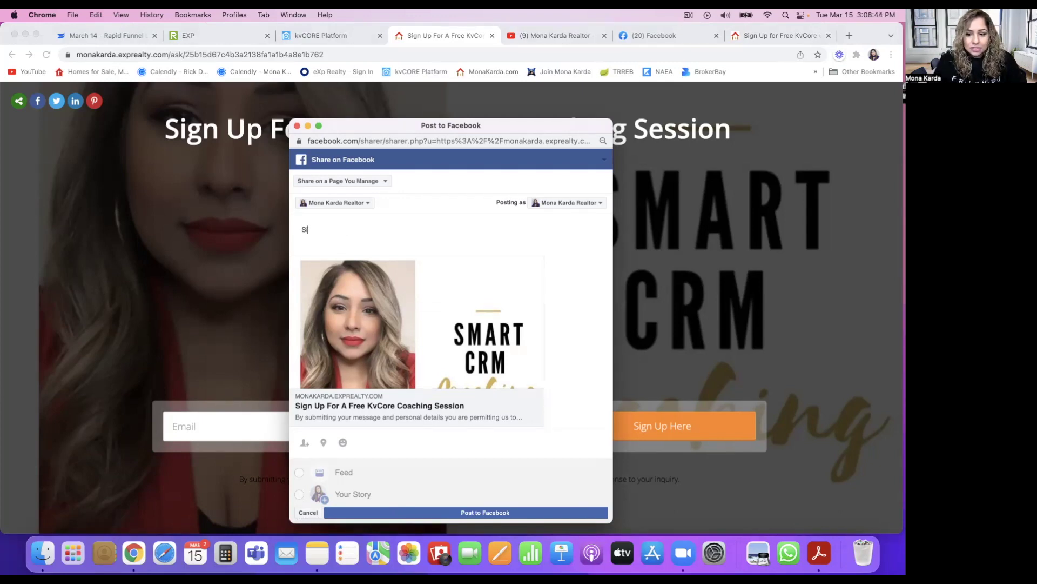
pyautogui.press('BackSpace')
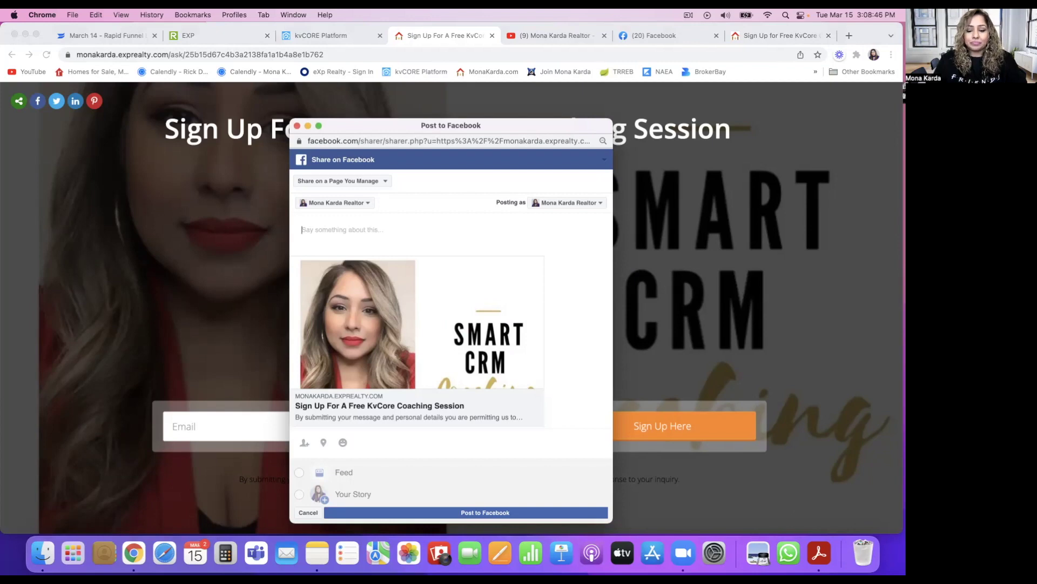
pyautogui.write('Tips')
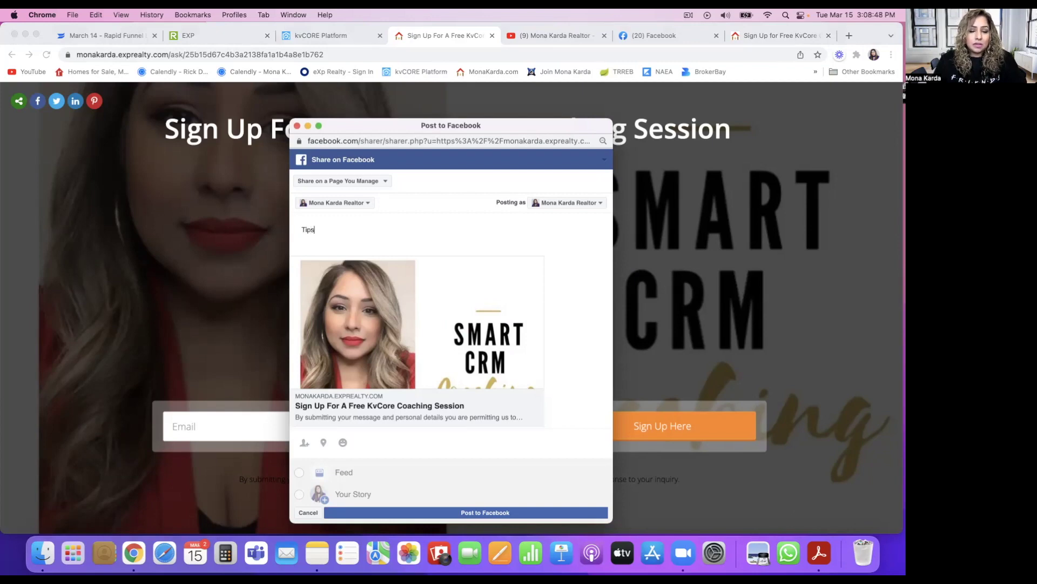
pyautogui.press('BackSpace')
pyautogui.press('BackSpace')
pyautogui.press('BackSpace')
pyautogui.write('ips and Tricks on how to')
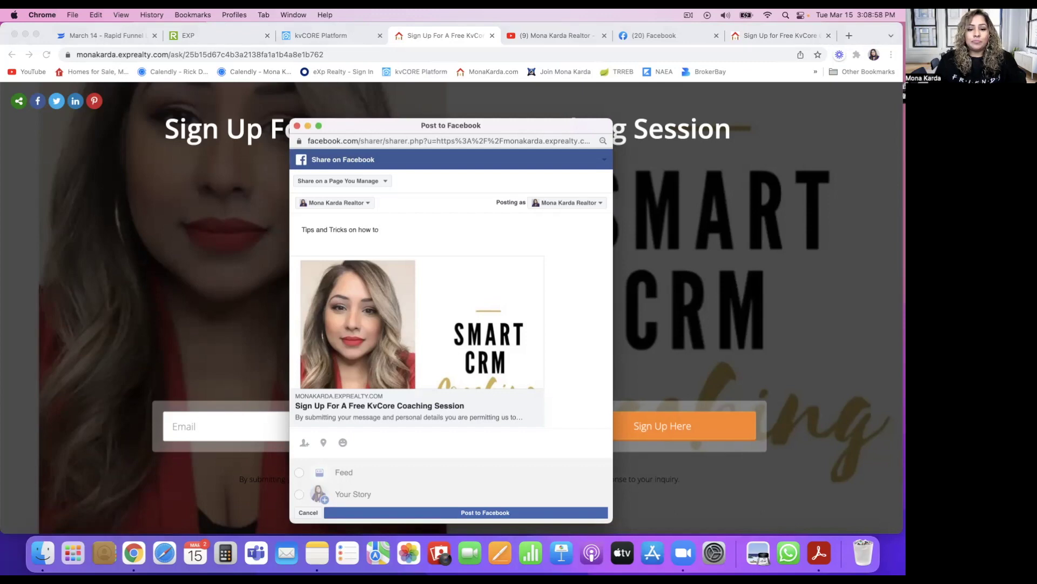
pyautogui.write(' use Kv')
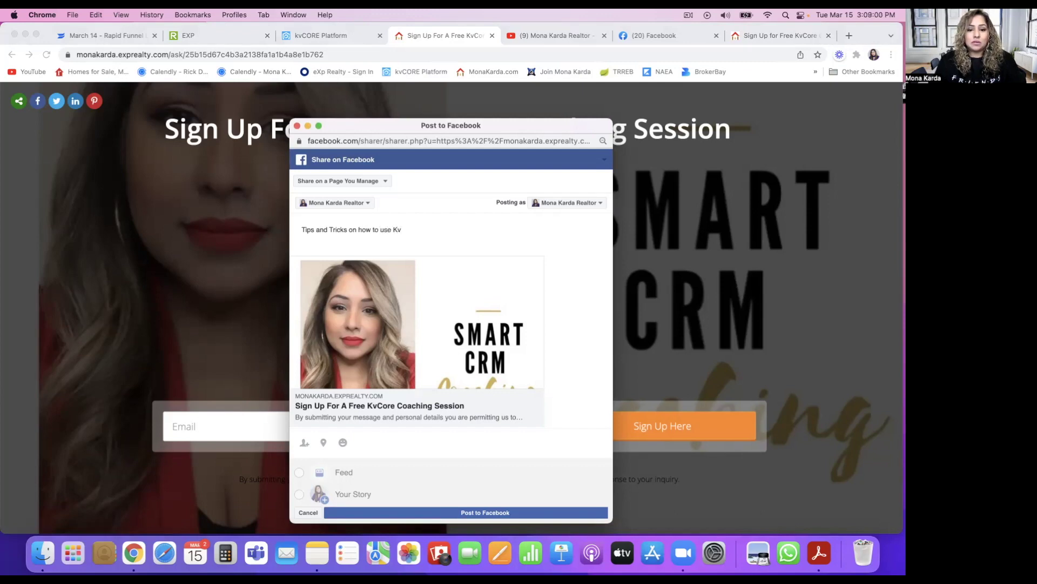
pyautogui.write('Core')
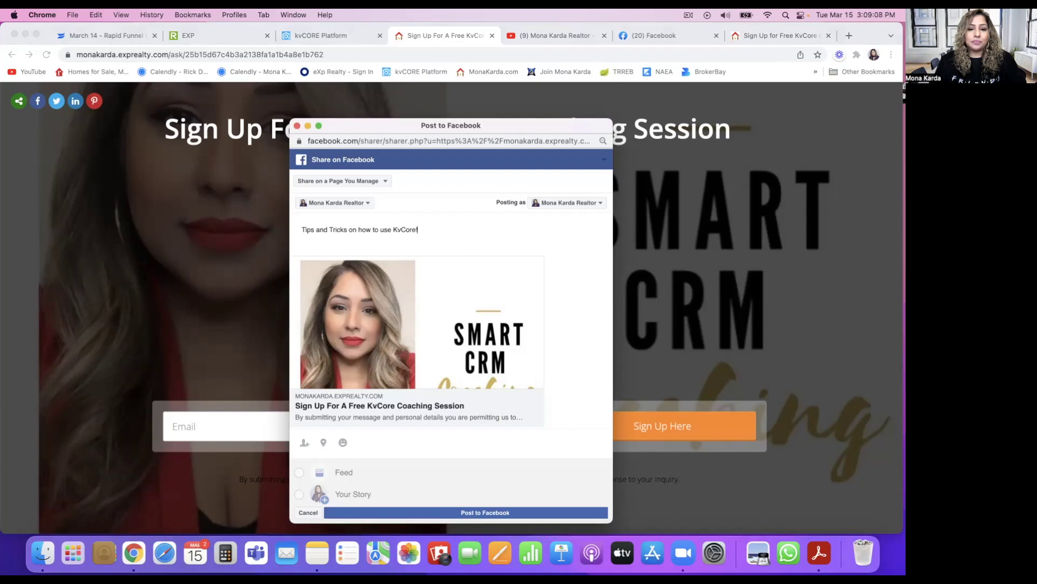
pyautogui.write('!')
# Add a hashtag line with the realtor's two name hashtags, #KvCoreCoaching and #SmartCRMCoaching beneath the post's opening line
pyautogui.press('Return')
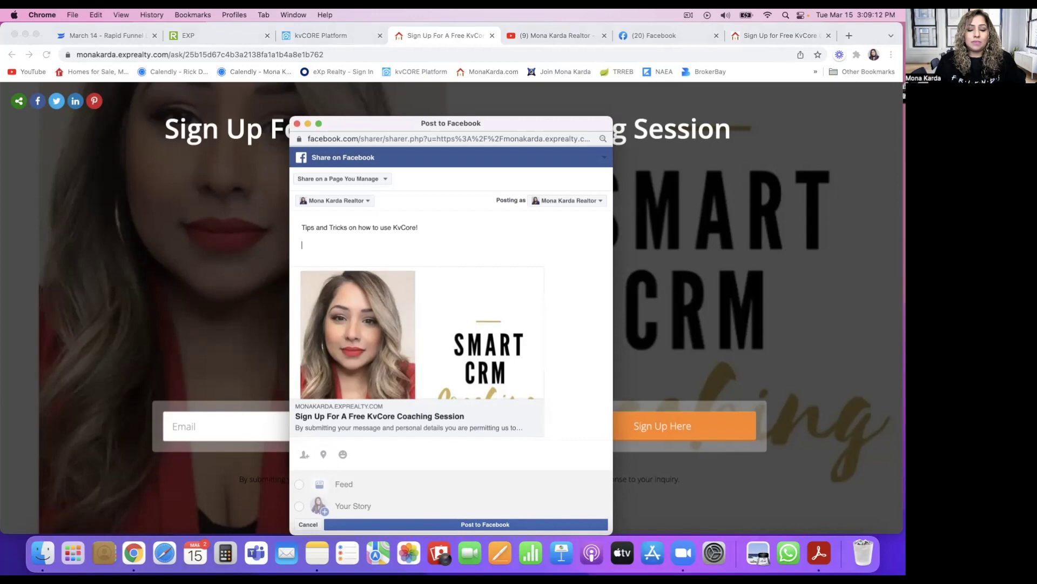
pyautogui.write('#M')
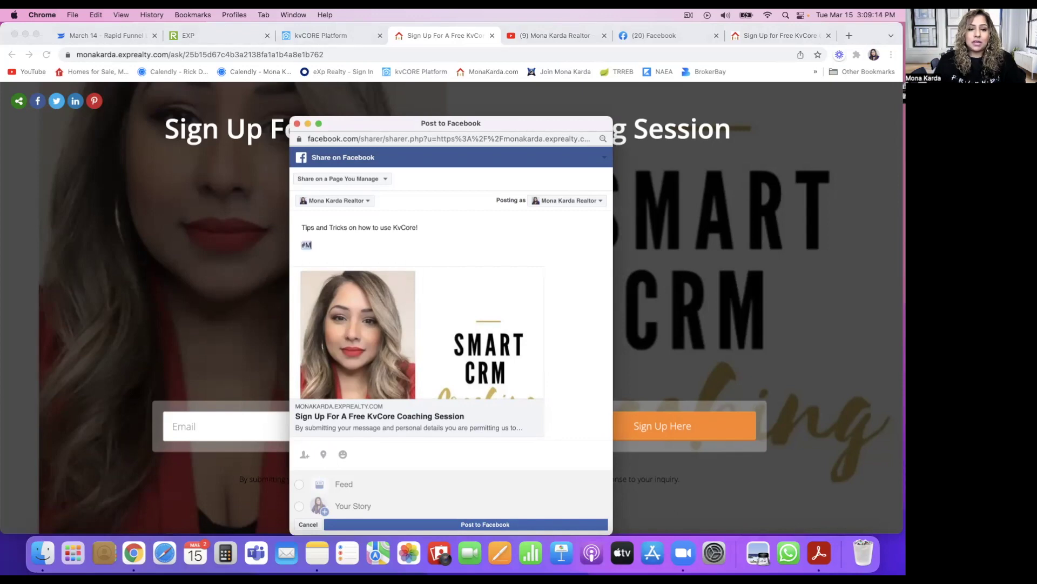
pyautogui.write('onaKarda')
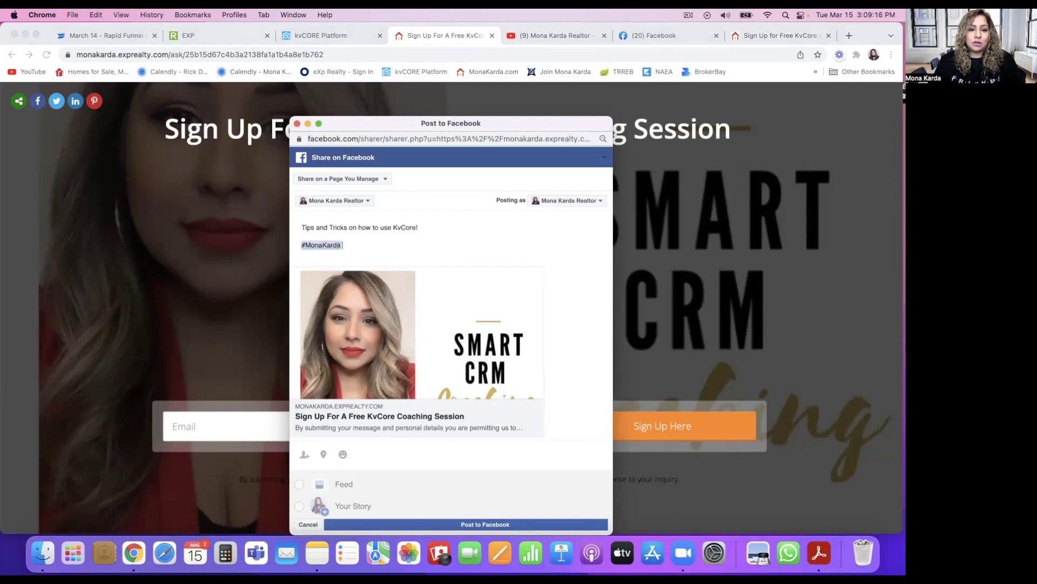
pyautogui.write(' #MonaK')
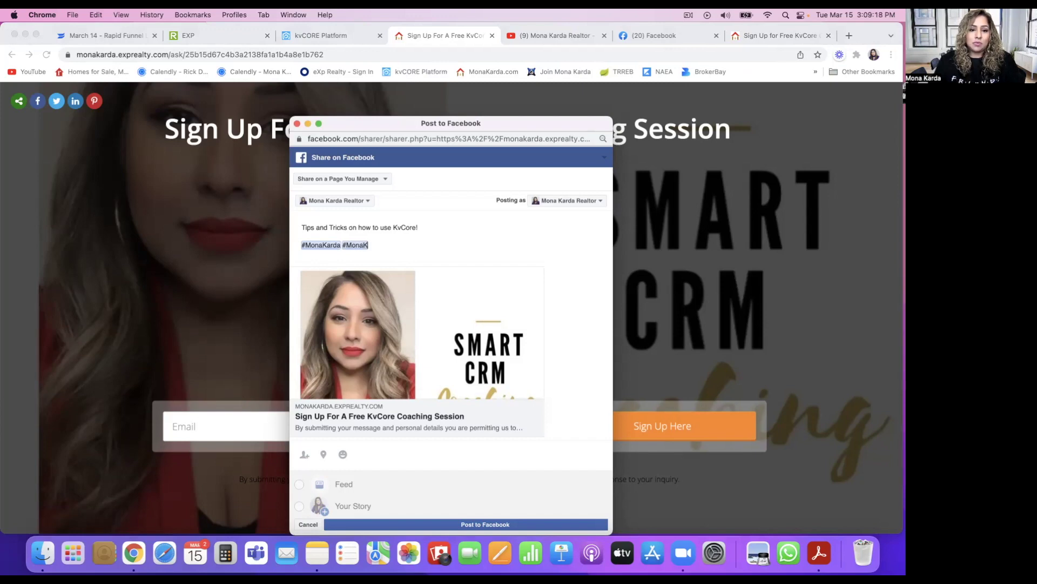
pyautogui.write('ardaRealtor #')
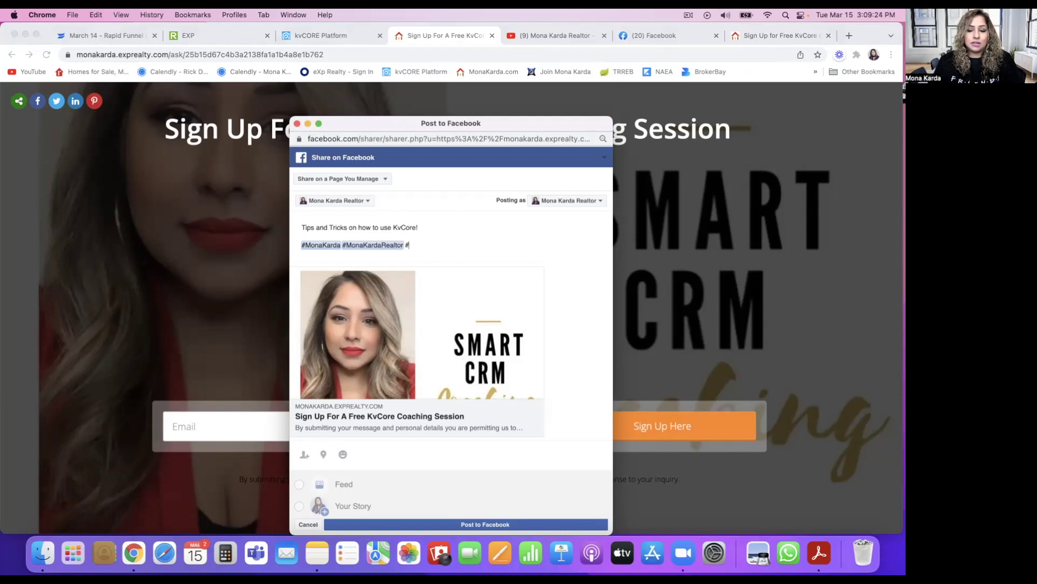
pyautogui.write('KvCor')
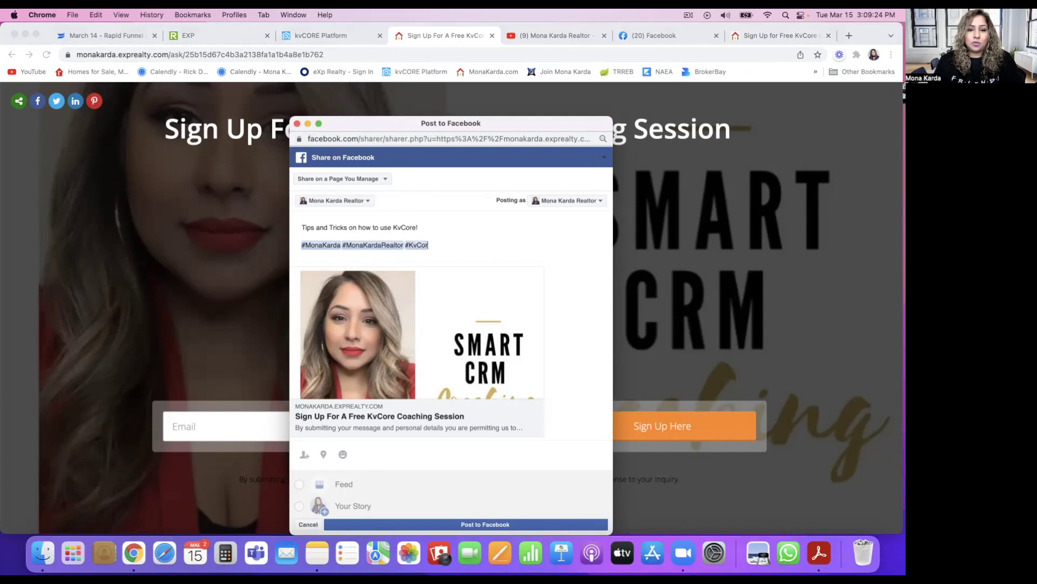
pyautogui.write('eCoaching ')
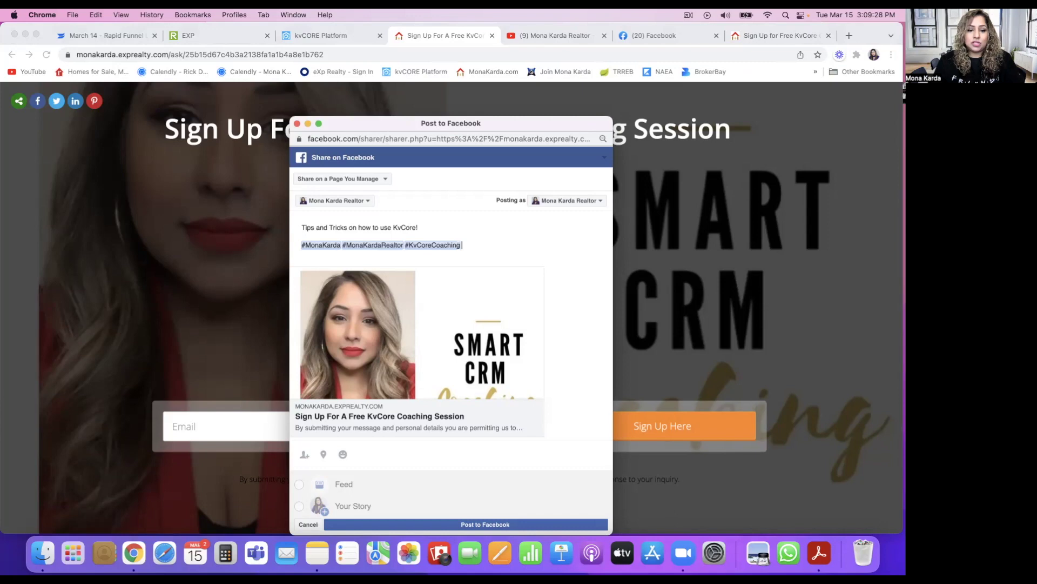
pyautogui.write('#SmartCRMCoaching')
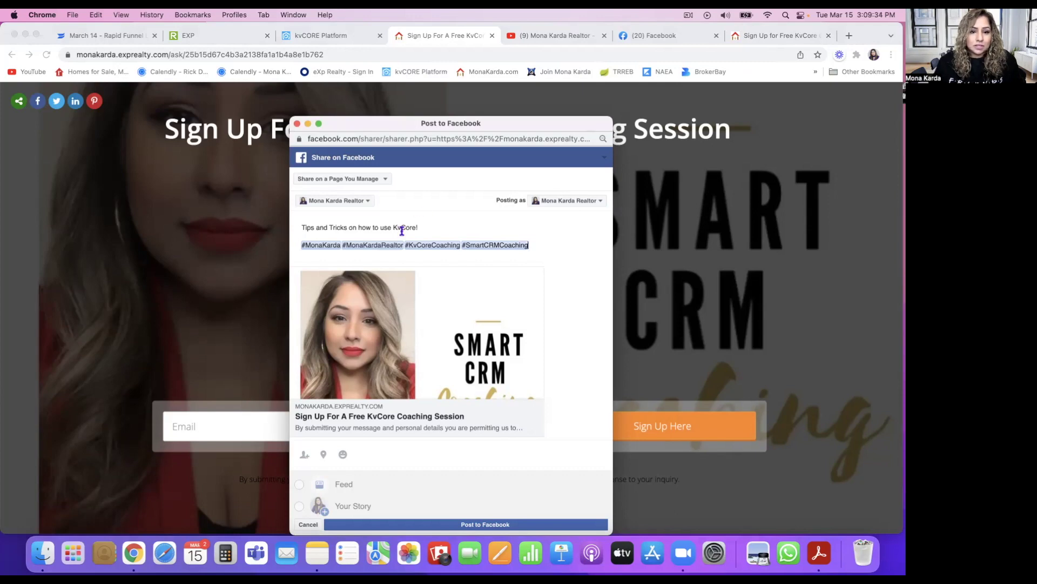
# Add "Click link below to register for free KvCore Sessions with" plus the realtor's name beneath the opening line, and publish the post
pyautogui.click(429, 224)
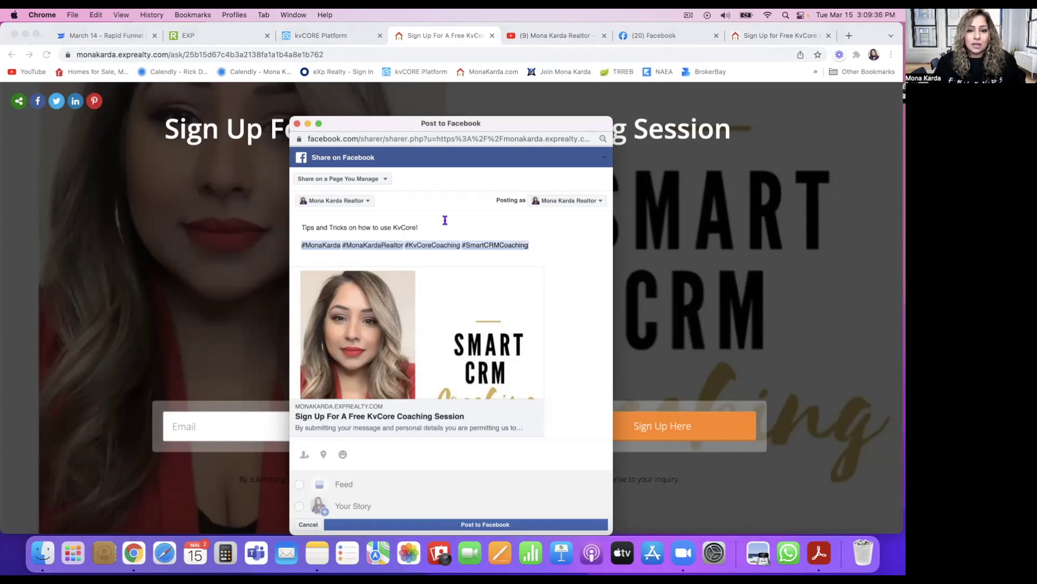
pyautogui.press('Return')
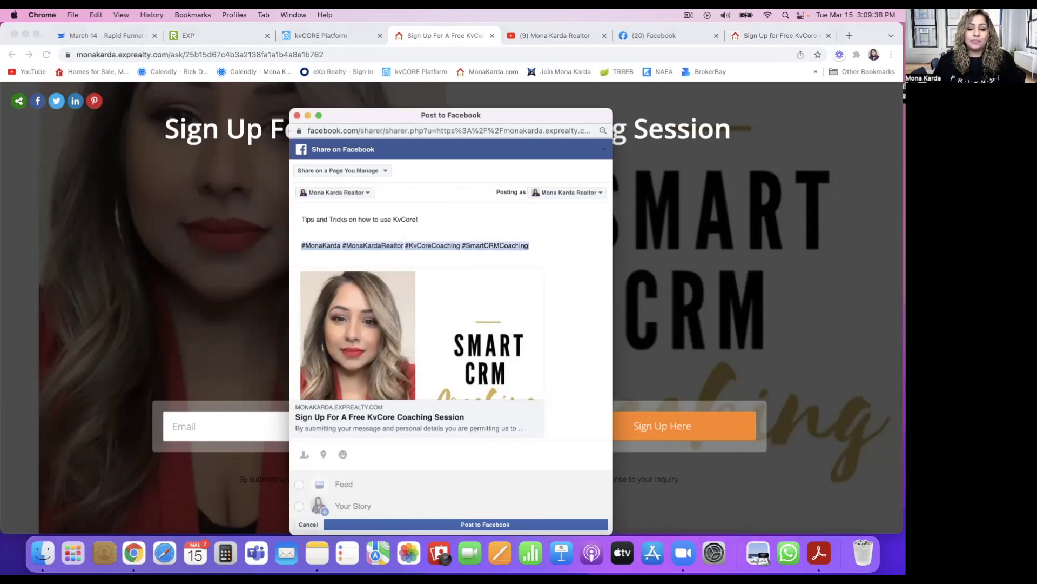
pyautogui.write('Click l')
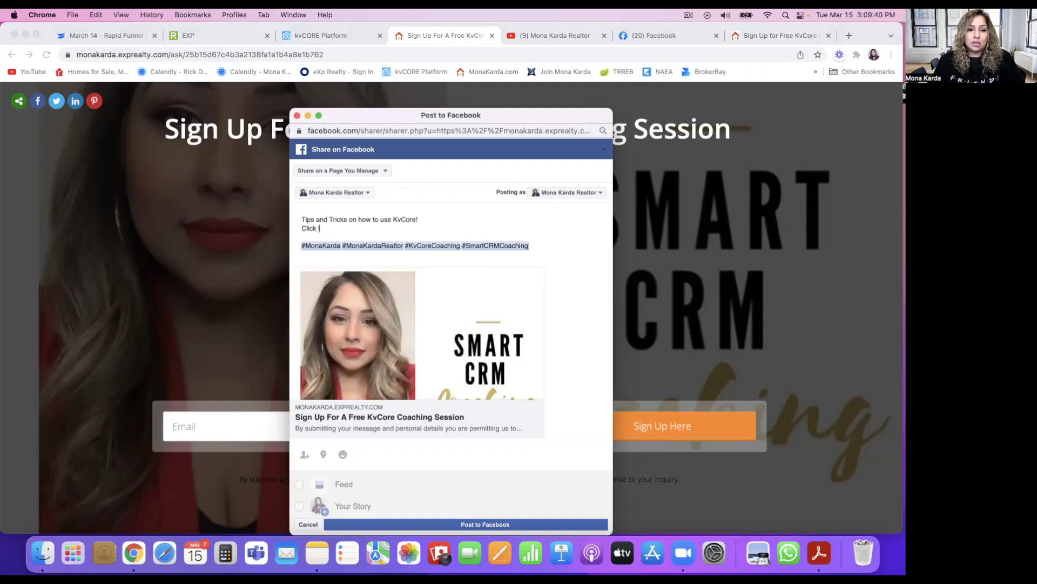
pyautogui.write('ink below for')
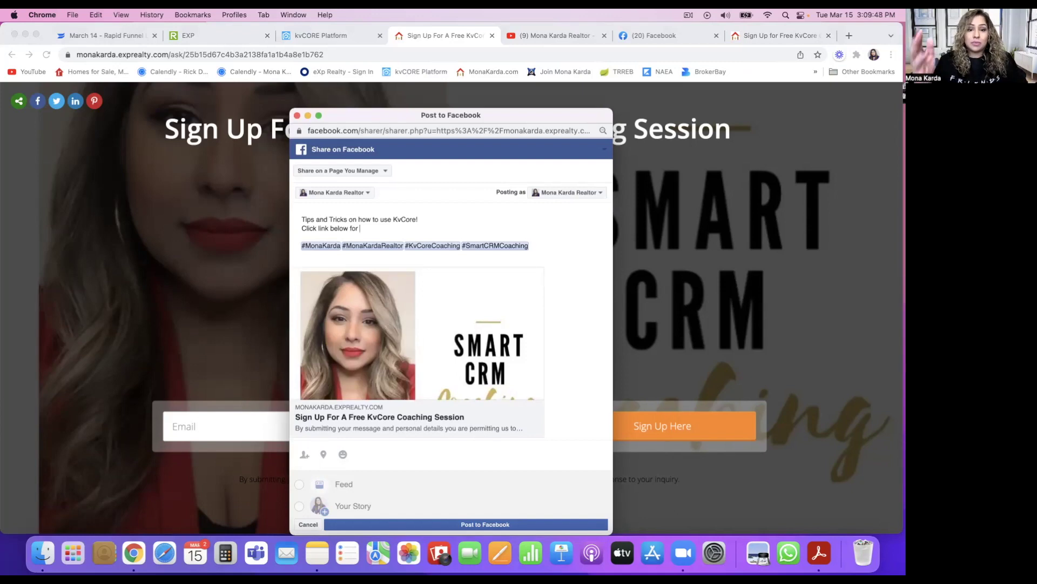
pyautogui.write('more')
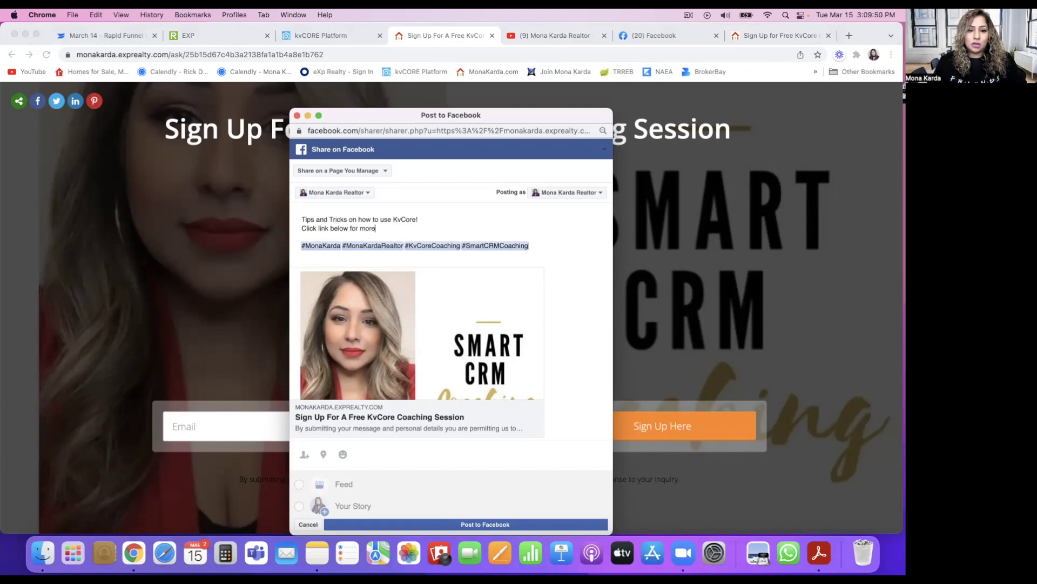
pyautogui.press('BackSpace')
pyautogui.press('BackSpace')
pyautogui.press('BackSpace')
pyautogui.write('to regi')
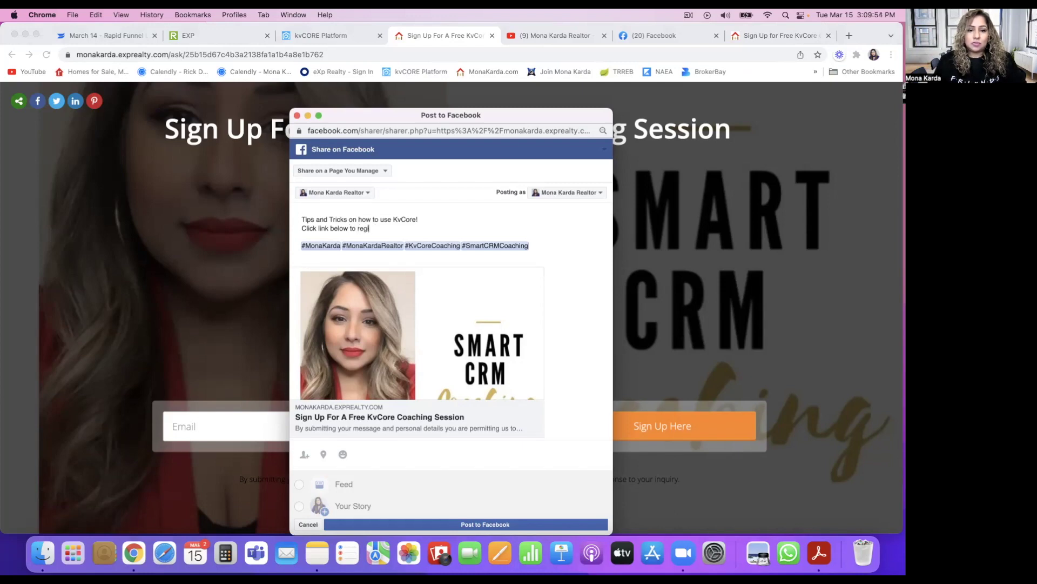
pyautogui.write('ster for a')
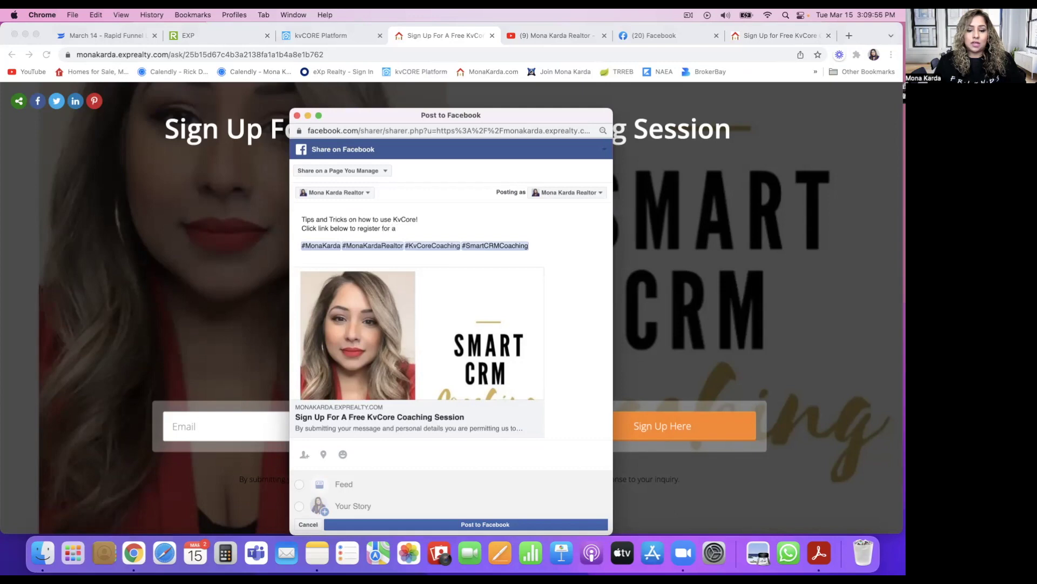
pyautogui.press('BackSpace')
pyautogui.press('BackSpace')
pyautogui.write('or free')
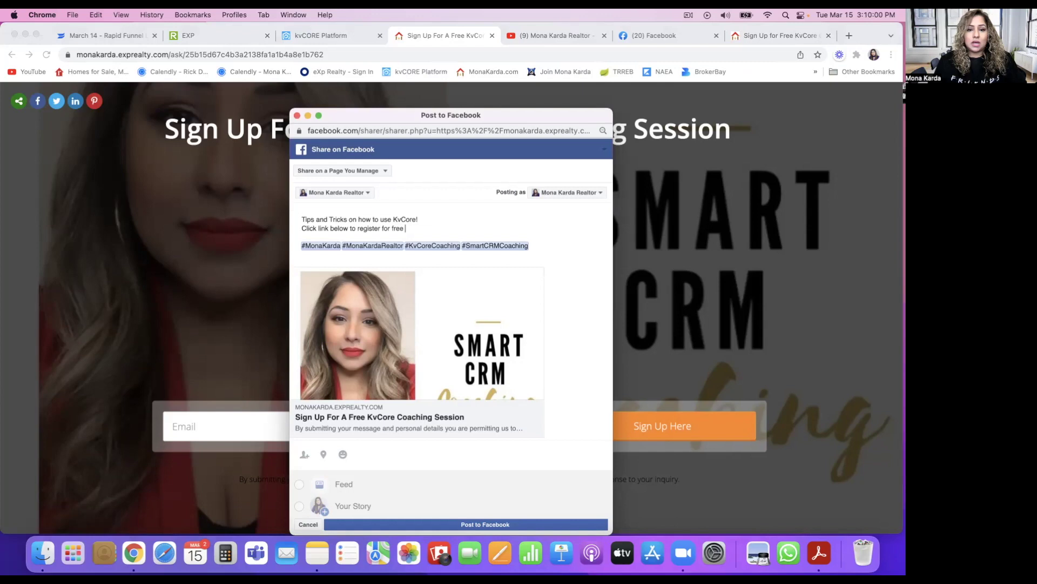
pyautogui.write(' KvCore Sessions')
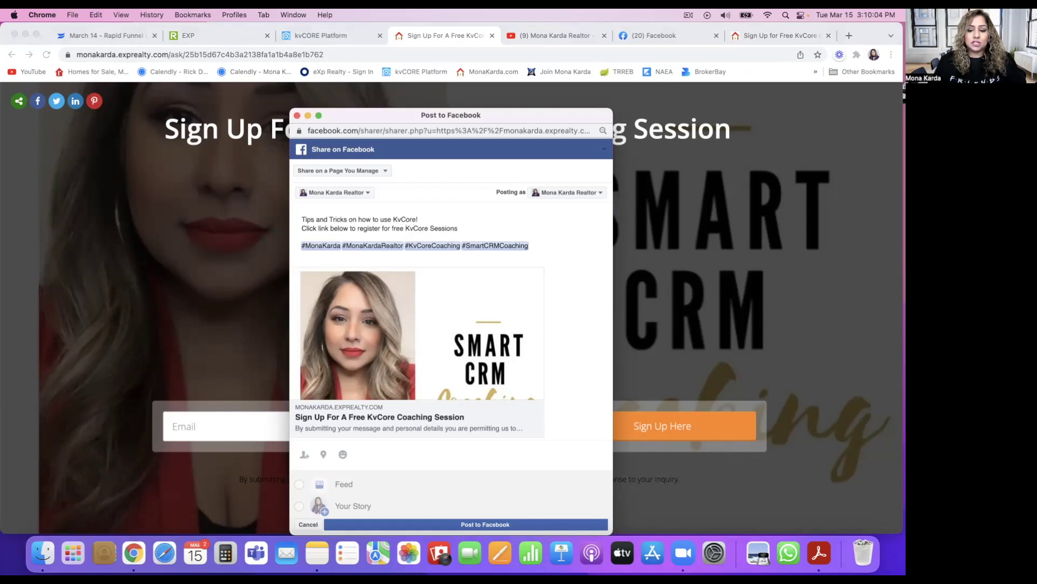
pyautogui.write(' with Mona Kar')
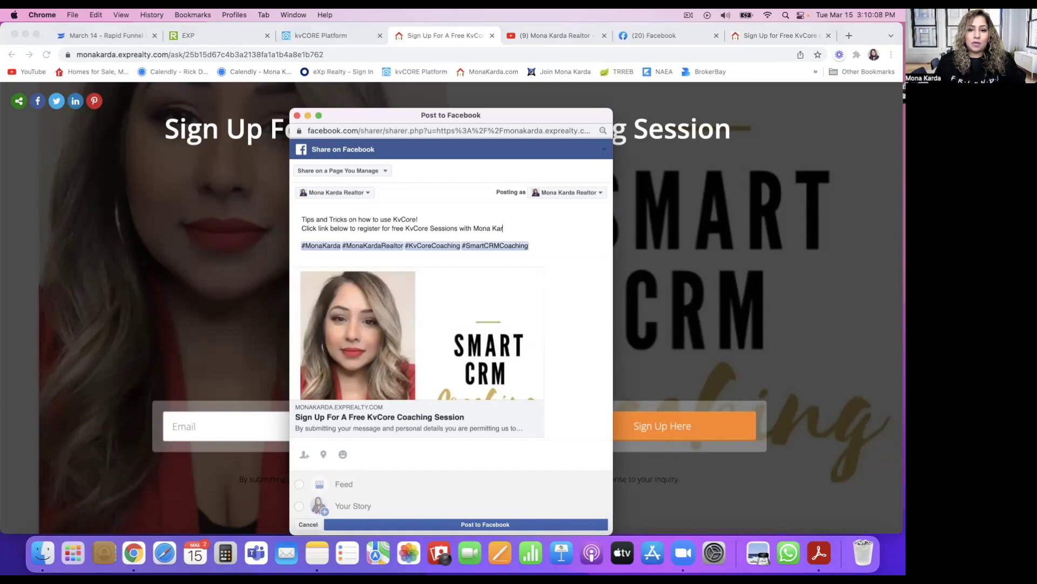
pyautogui.write('da')
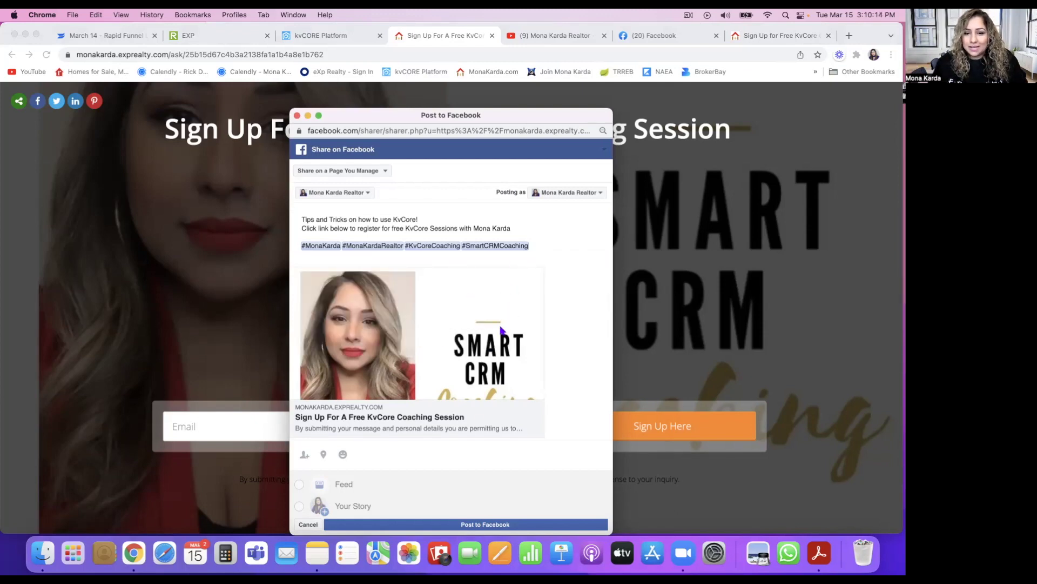
pyautogui.click(483, 525)
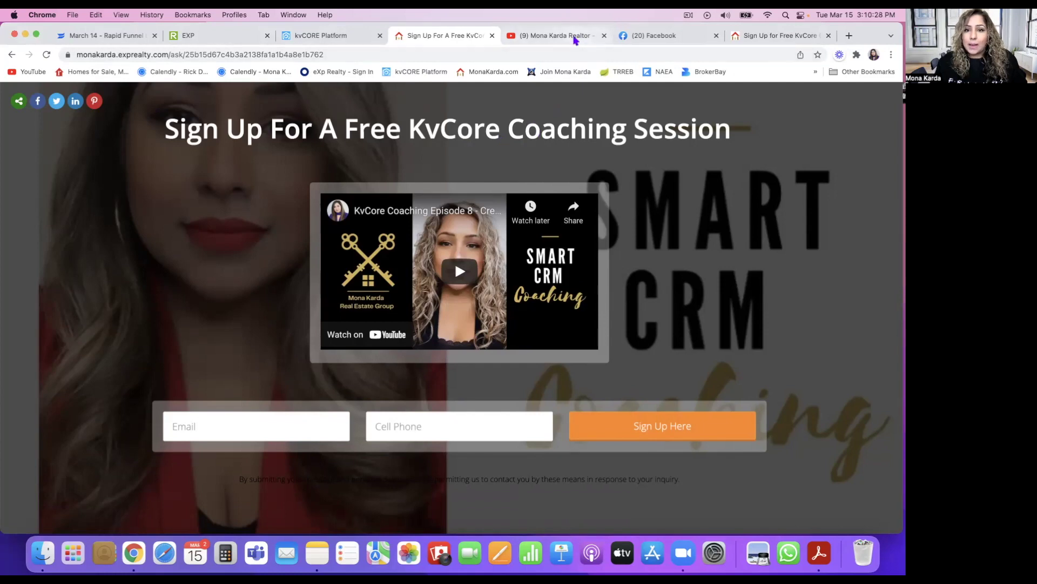
# Switch to Facebook, go to the business page's Home feed and reload it
pyautogui.click(651, 39)
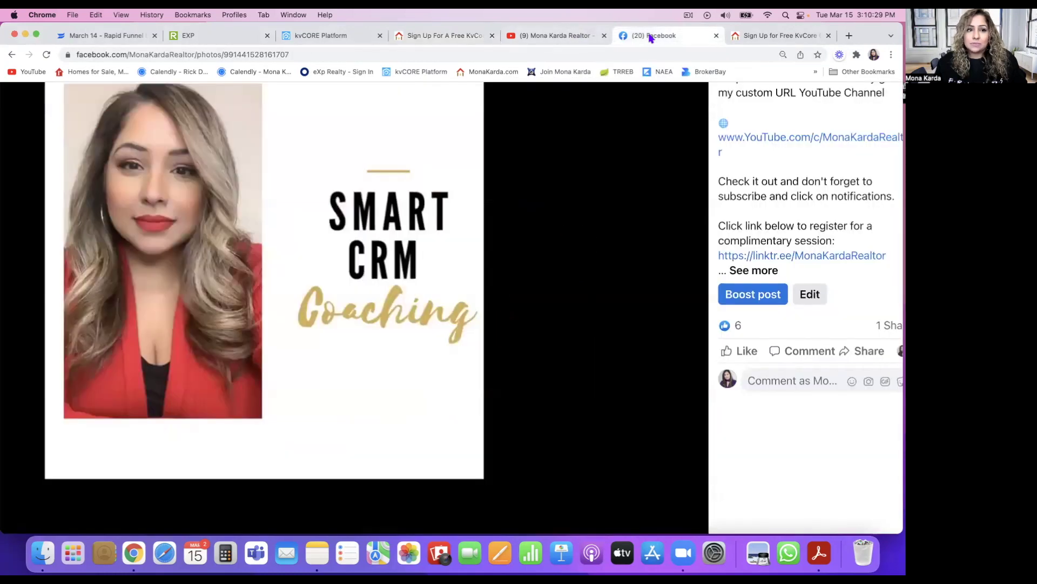
pyautogui.click(12, 55)
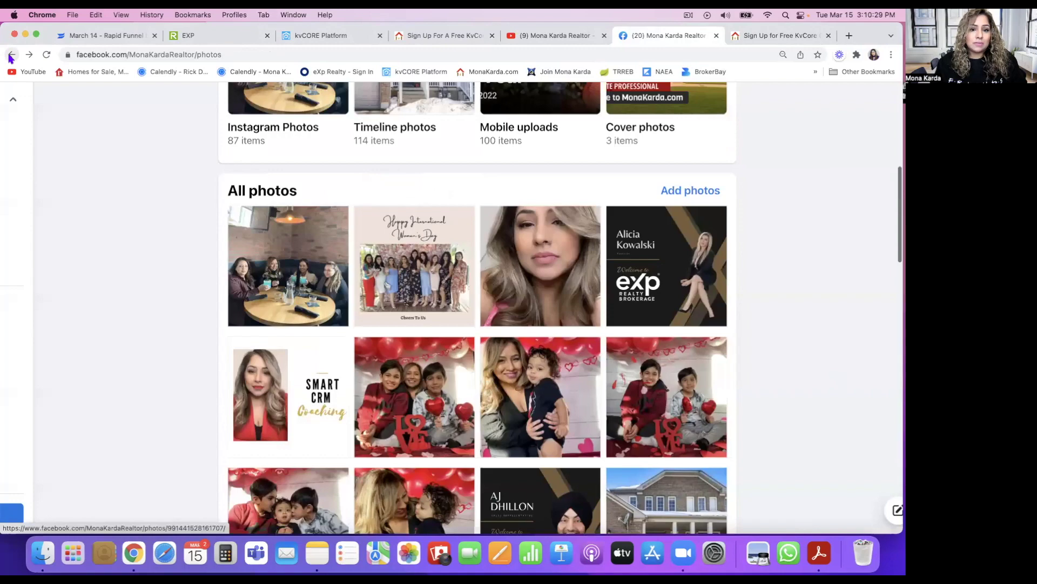
pyautogui.scroll(8, 111, 216)
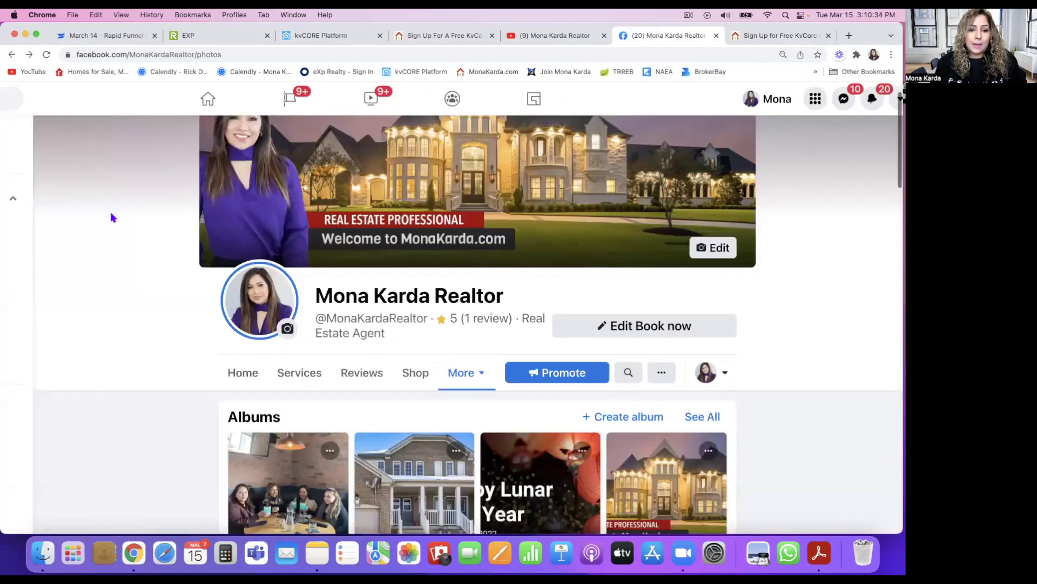
pyautogui.click(234, 385)
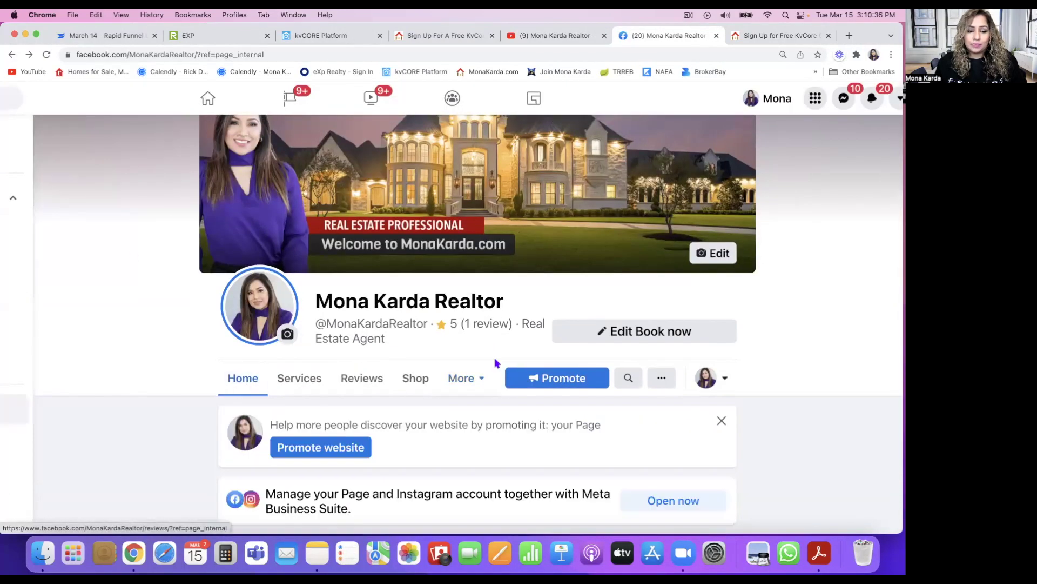
pyautogui.scroll(-10, 489, 431)
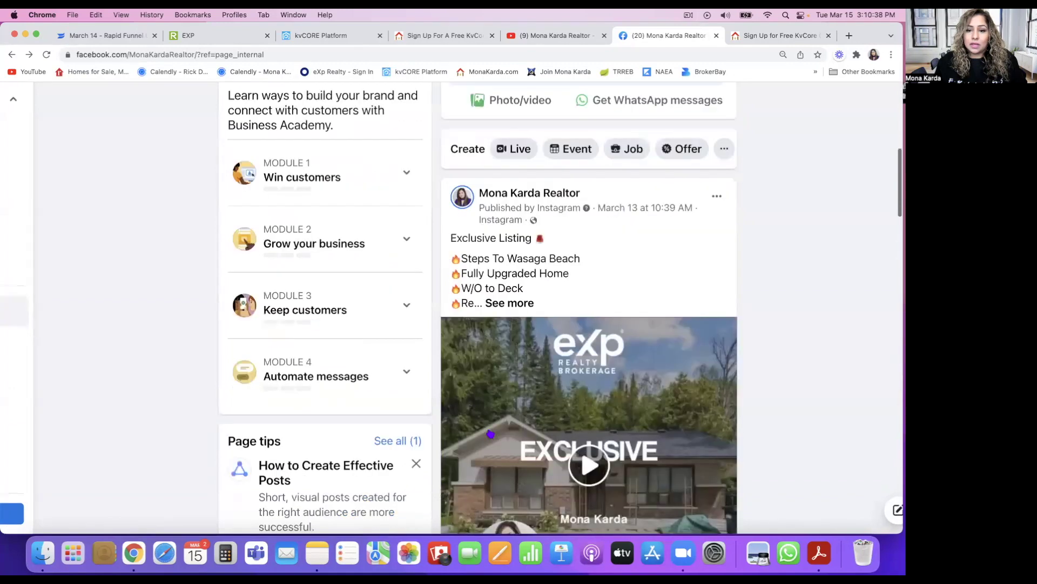
pyautogui.scroll(-3, 490, 433)
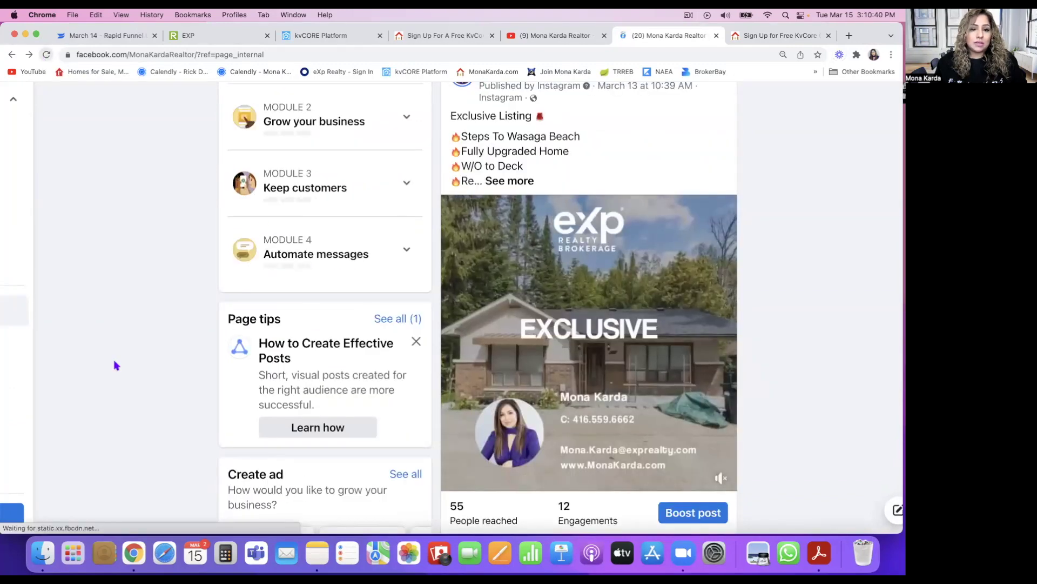
pyautogui.press('super+r')
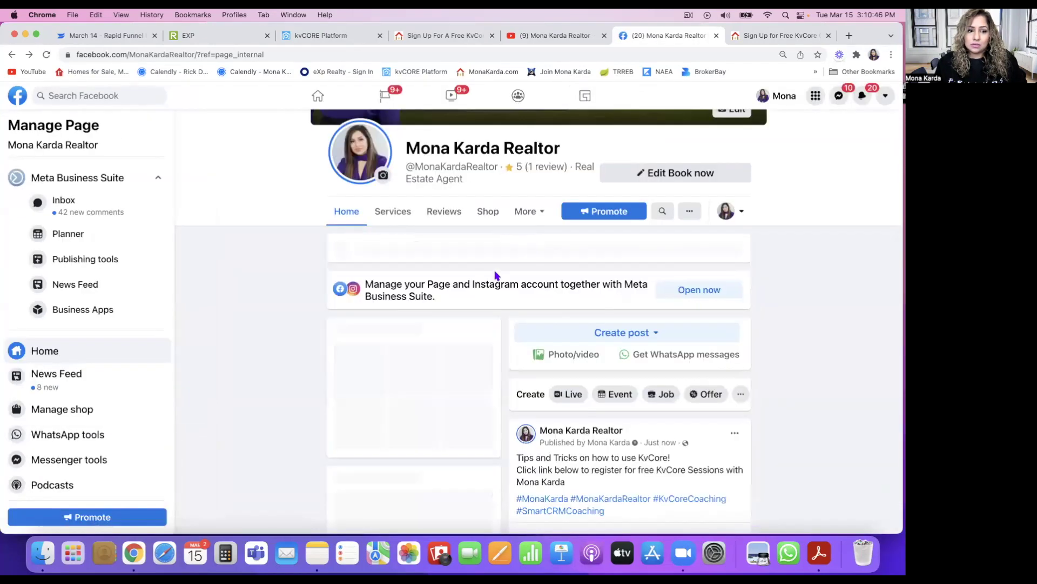
# Examine the newly published coaching post and check which profiles are available for interacting on the business page
pyautogui.scroll(-5, 513, 403)
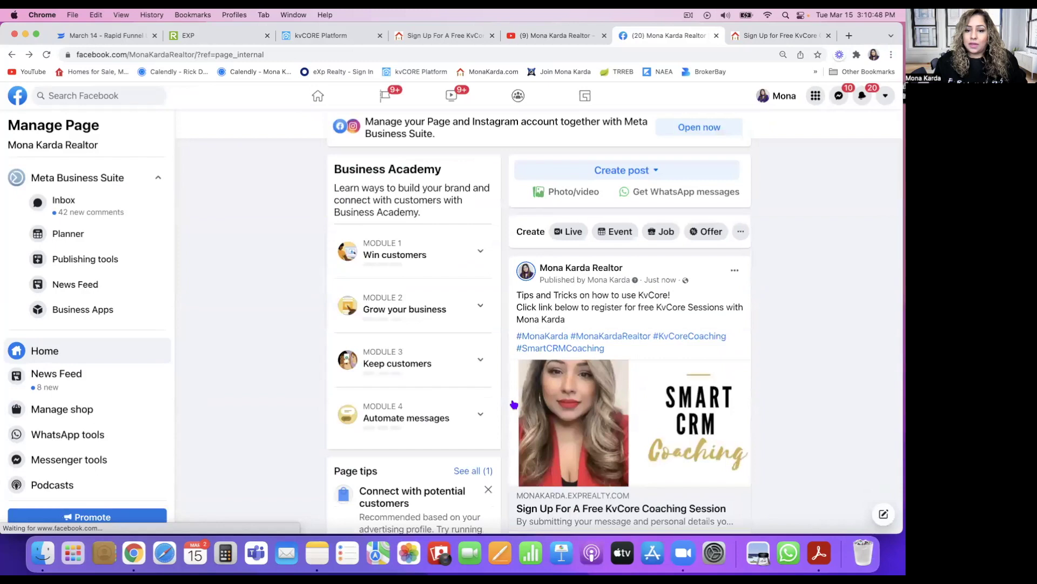
pyautogui.scroll(-1, 611, 416)
pyautogui.scroll(1, 610, 415)
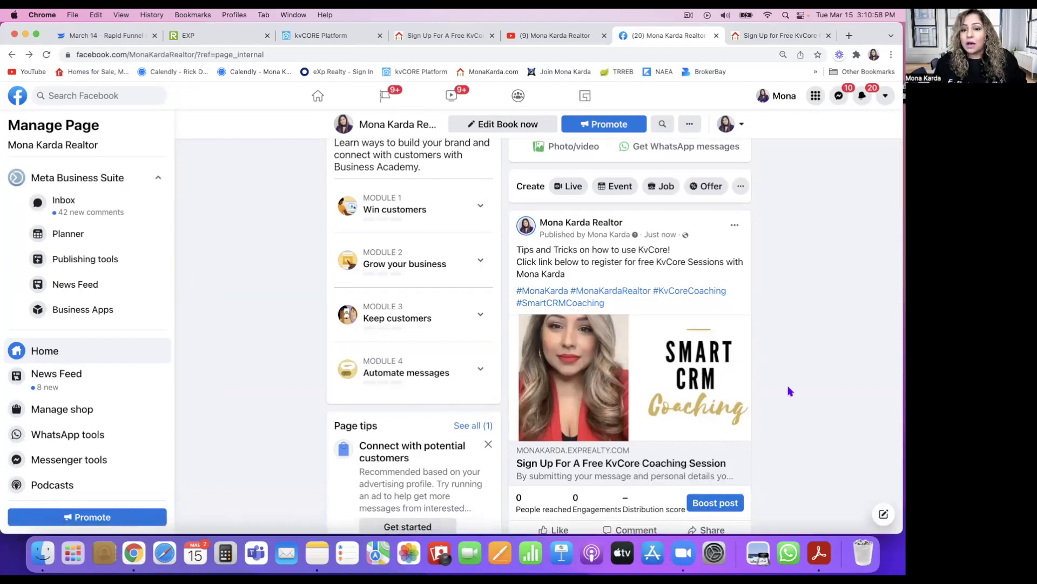
pyautogui.scroll(-1, 790, 391)
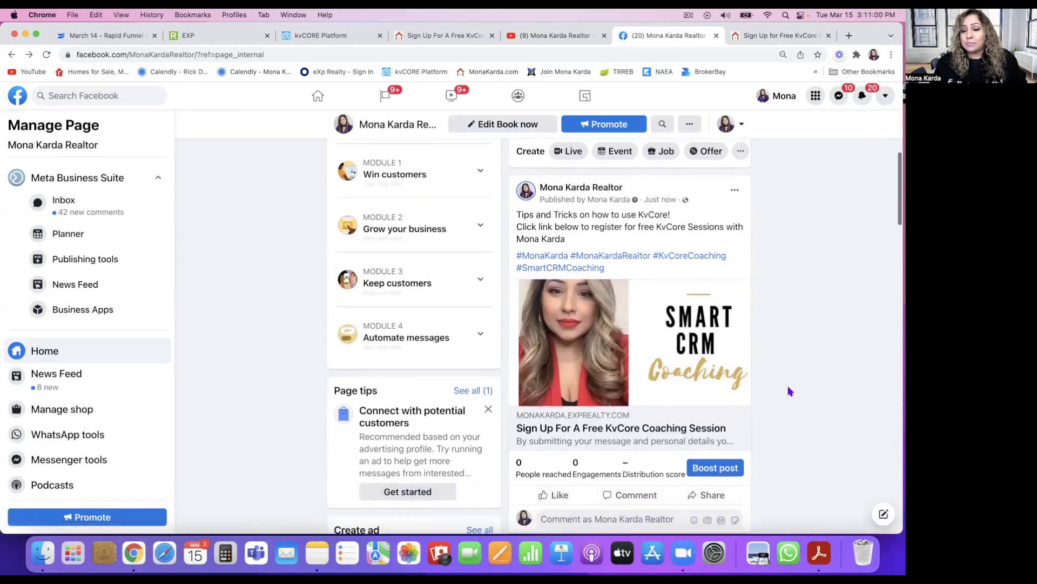
pyautogui.scroll(1, 790, 391)
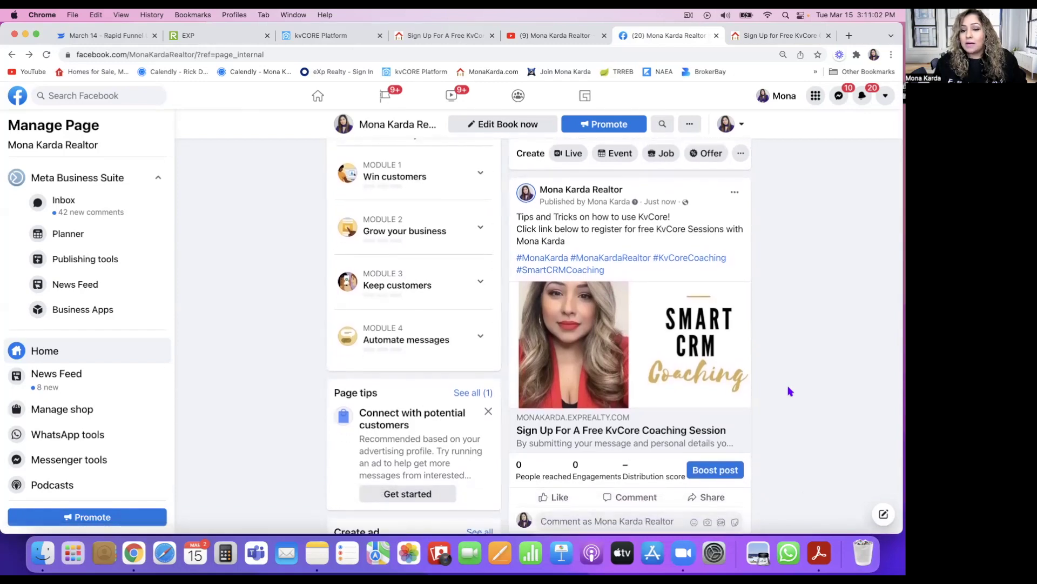
pyautogui.scroll(-1, 790, 390)
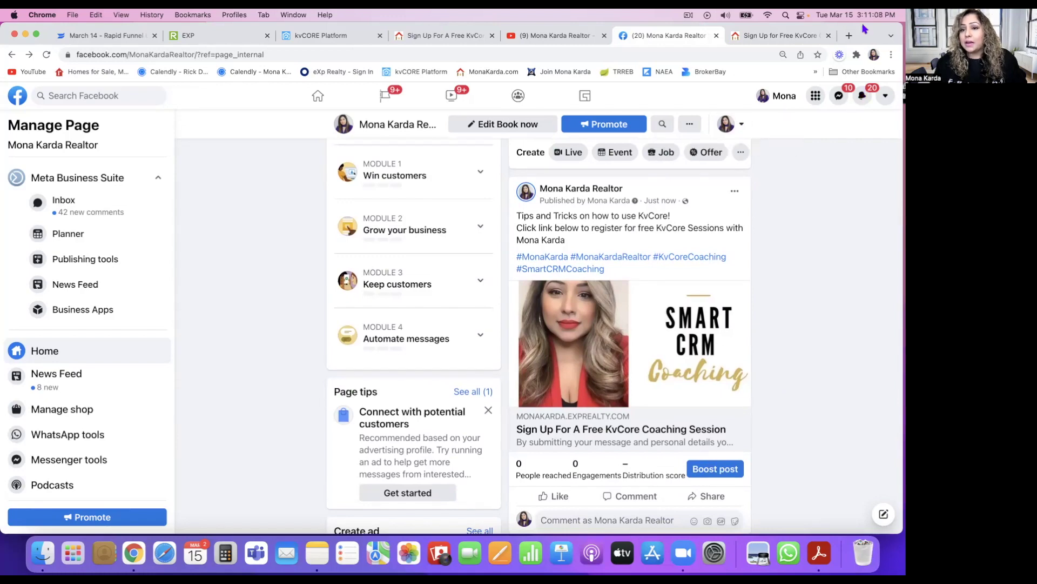
pyautogui.click(741, 125)
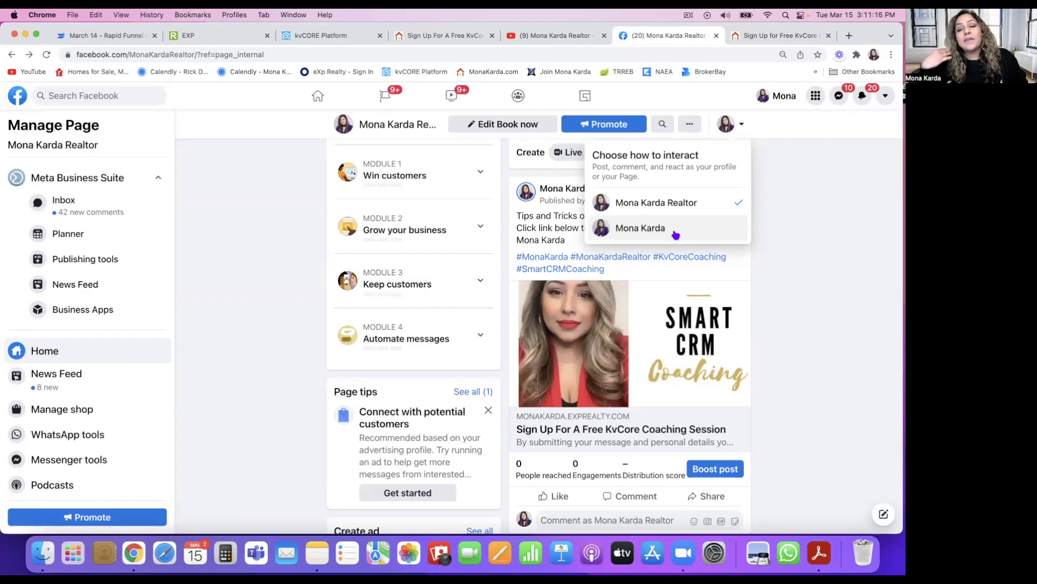
pyautogui.click(833, 252)
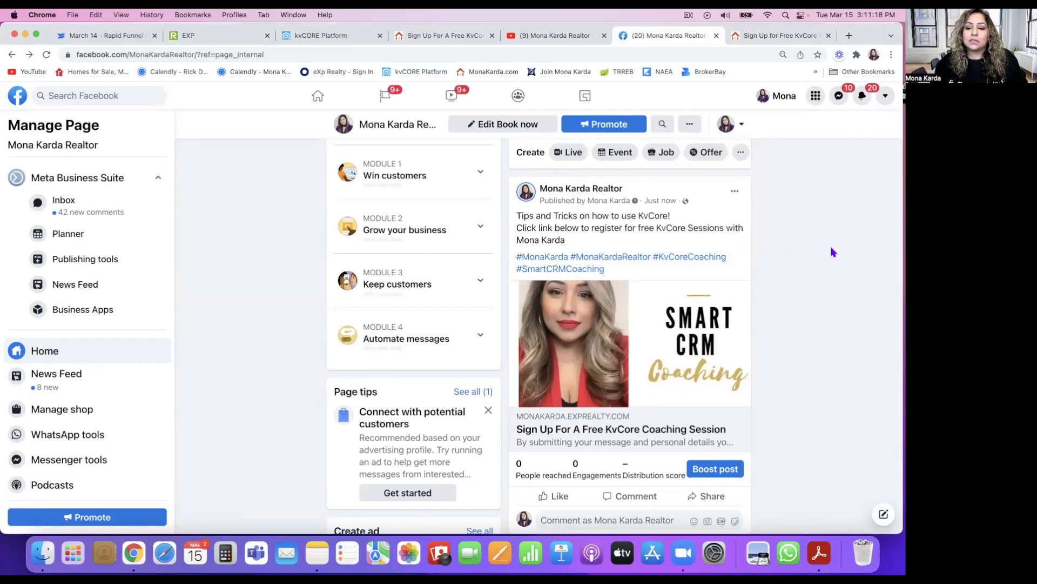
# Open the landing page from the Facebook post and test its video by playing it, skipping to about 4:06 and pausing
pyautogui.scroll(-1, 833, 252)
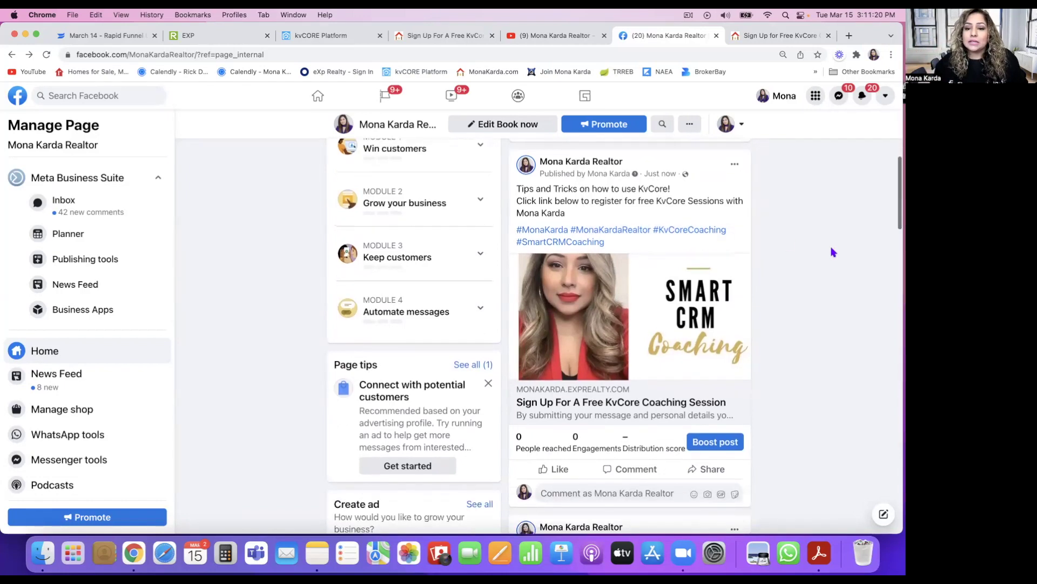
pyautogui.click(639, 333)
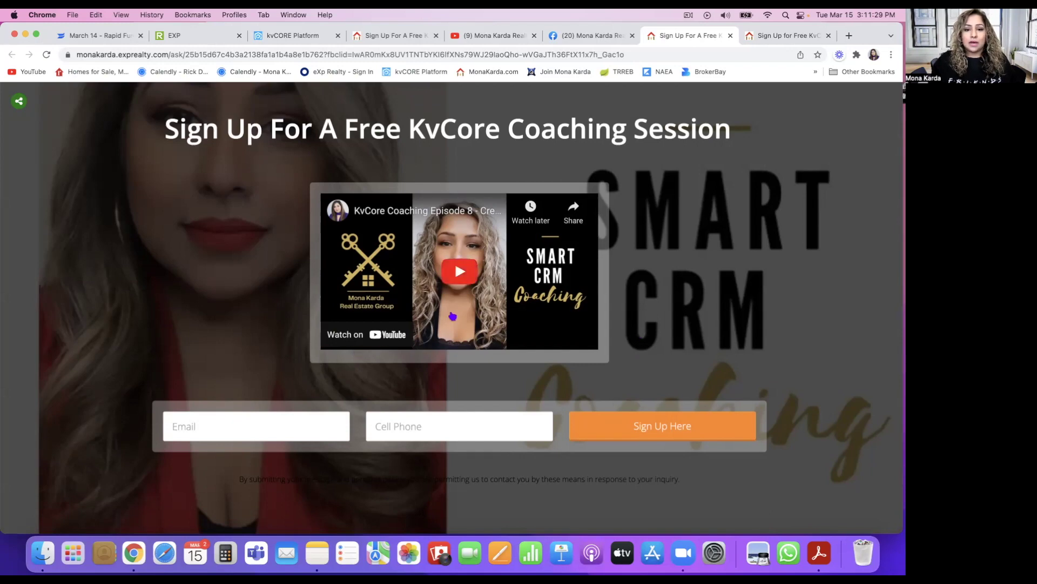
pyautogui.click(458, 272)
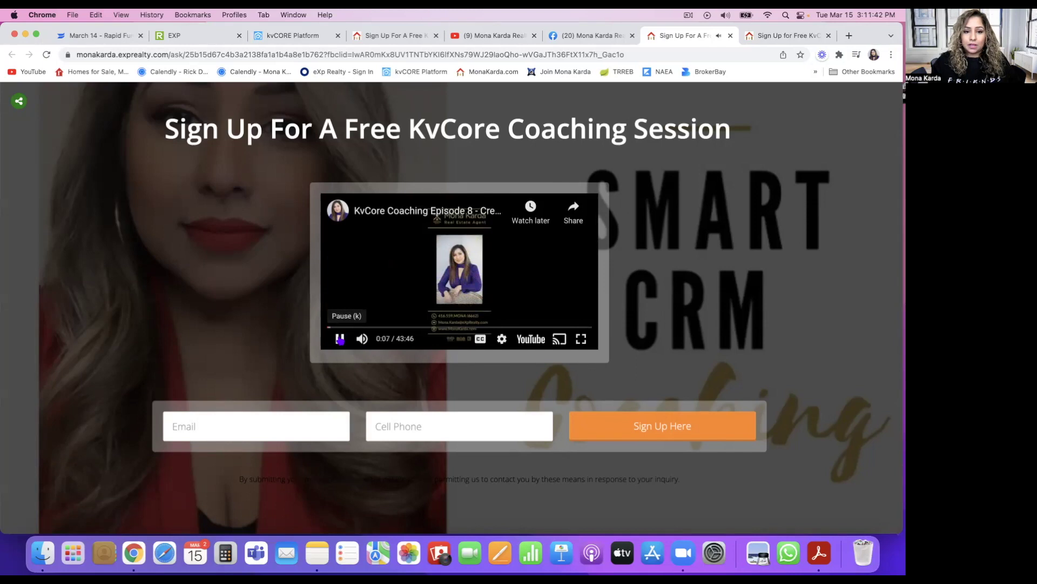
pyautogui.click(353, 327)
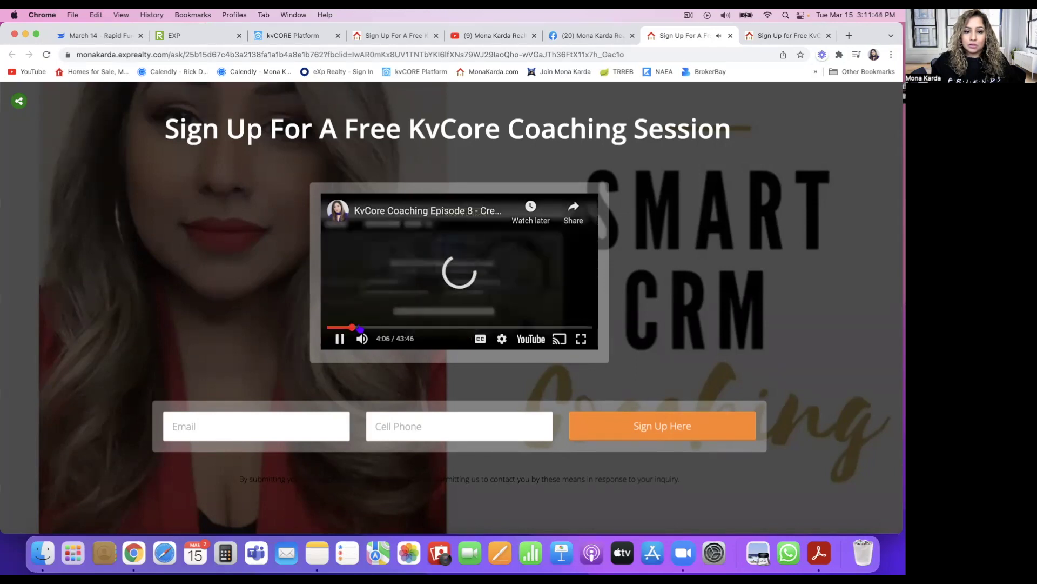
pyautogui.click(340, 339)
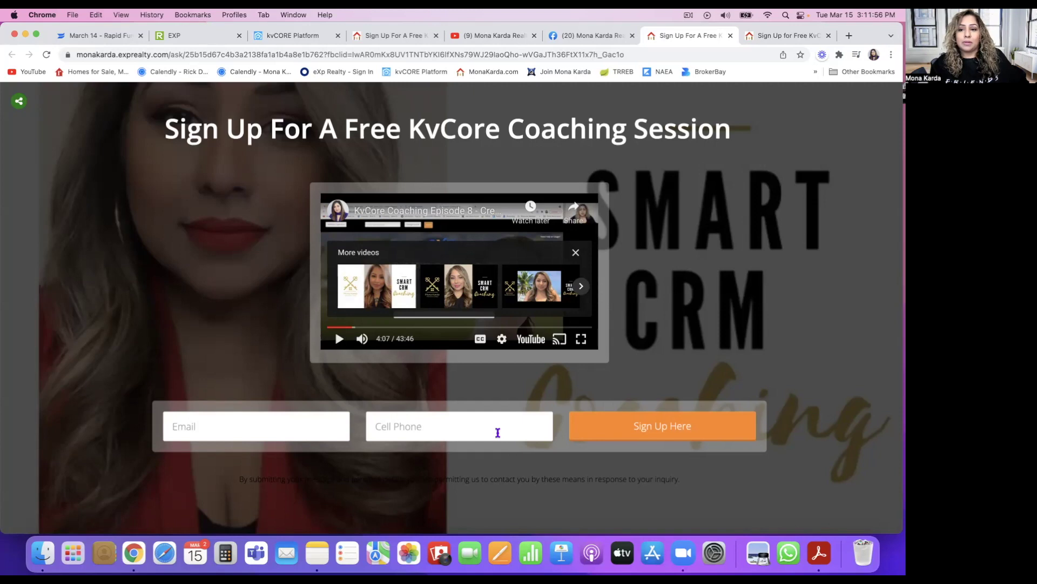
# Fill in the sign-up form with an e-mail address and cell phone number from the saved suggestions, and submit it
pyautogui.click(220, 427)
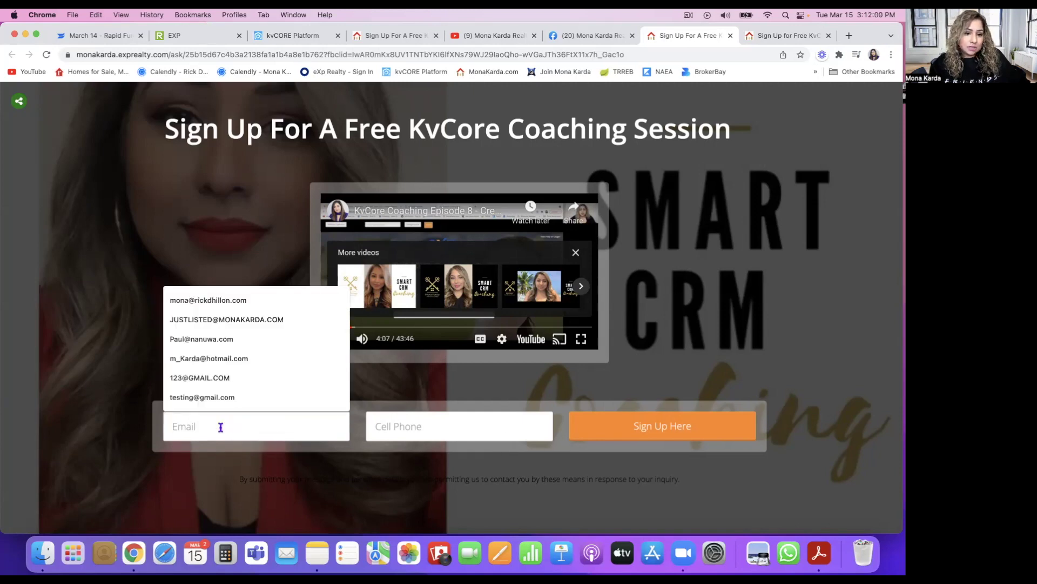
pyautogui.click(237, 360)
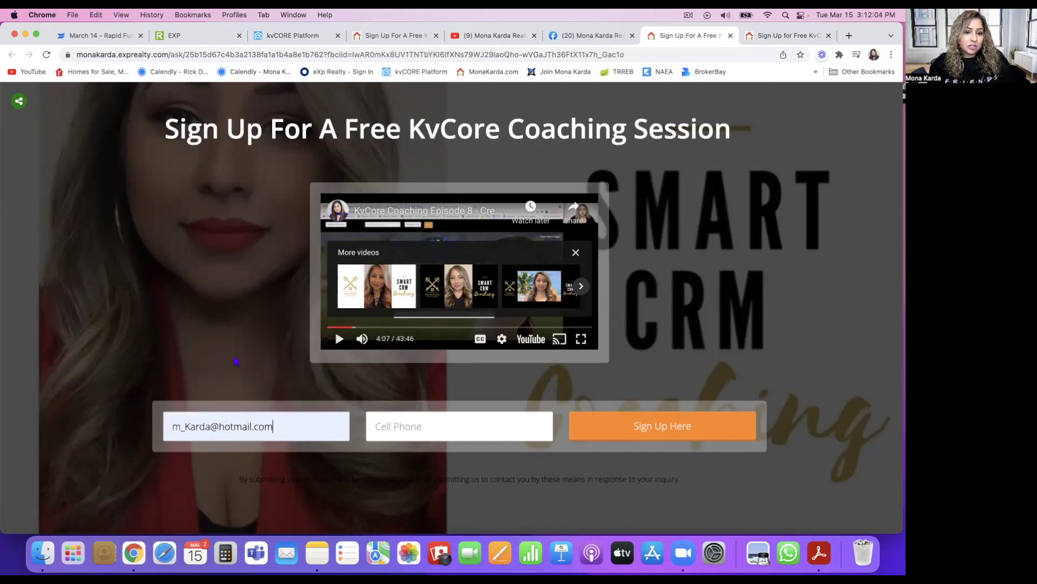
pyautogui.click(421, 426)
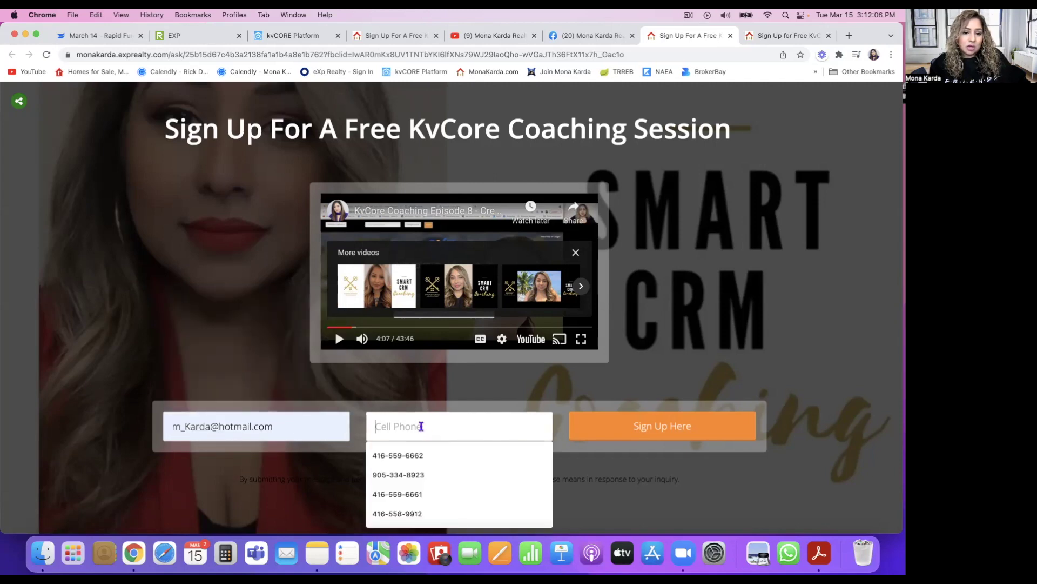
pyautogui.click(424, 456)
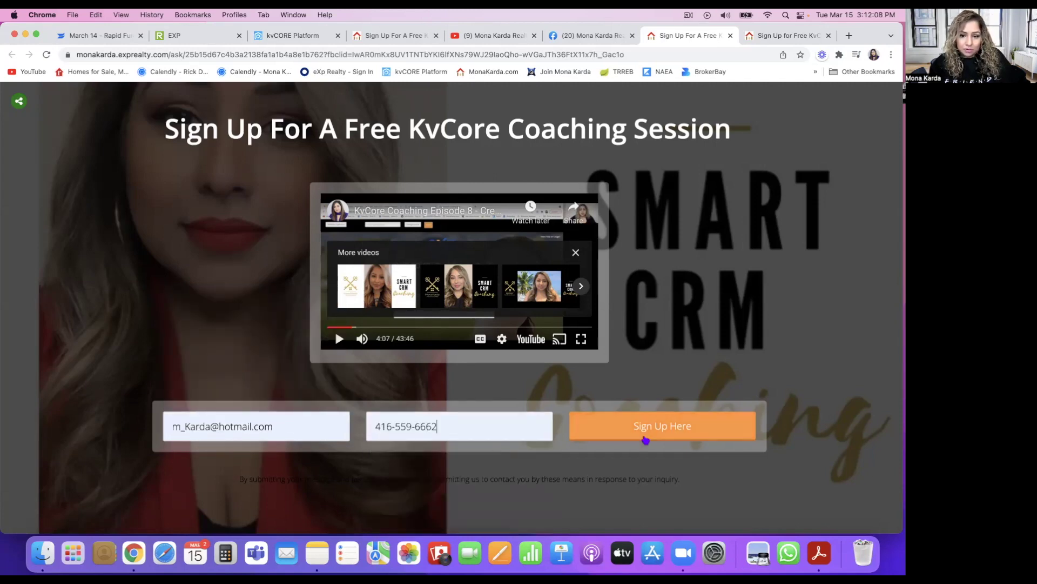
pyautogui.click(659, 434)
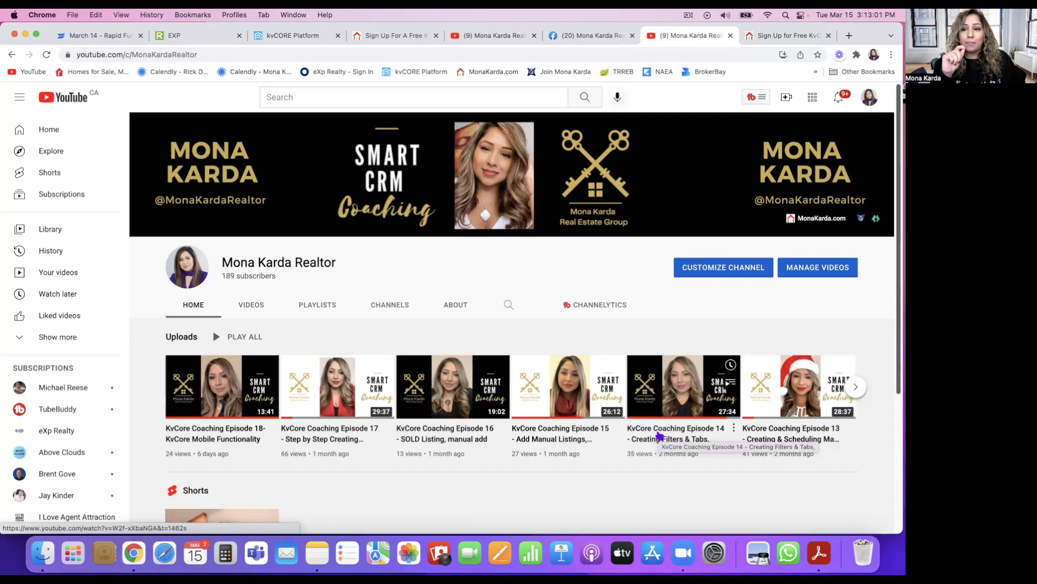
# Look over the YouTube channel's uploaded coaching episodes and return to the original landing page
pyautogui.moveTo(263, 439)
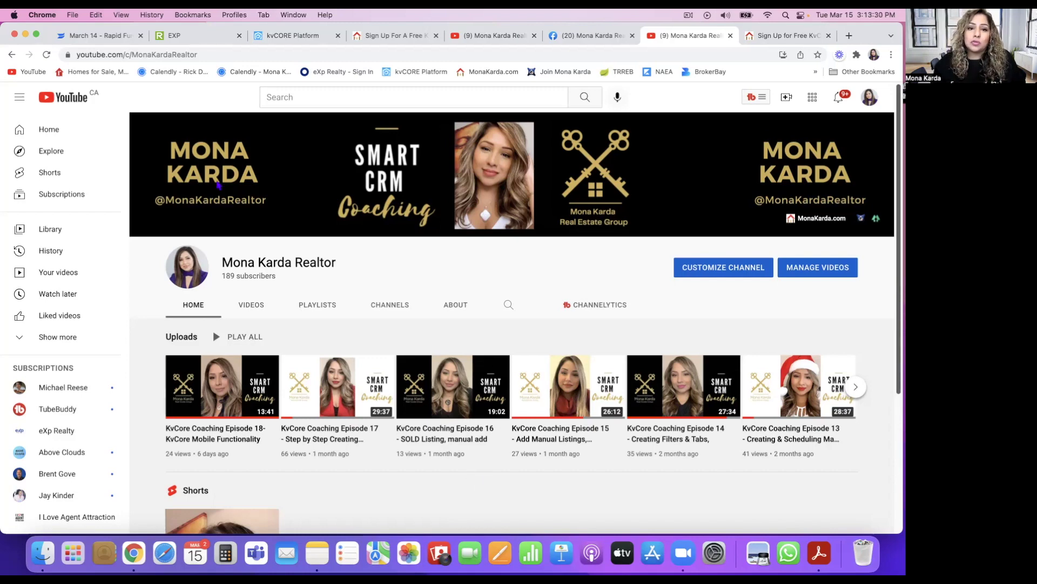
pyautogui.click(373, 36)
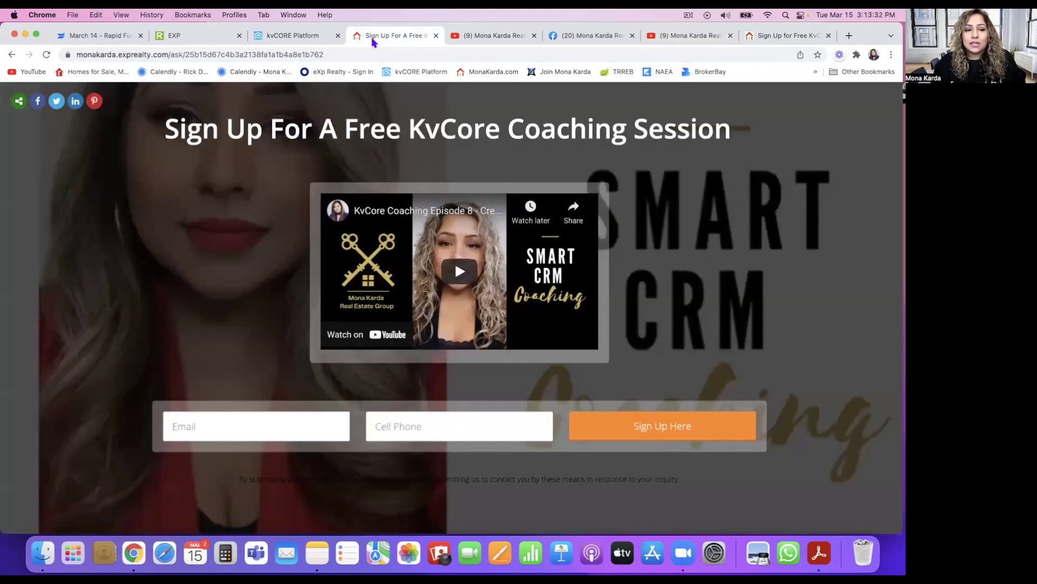